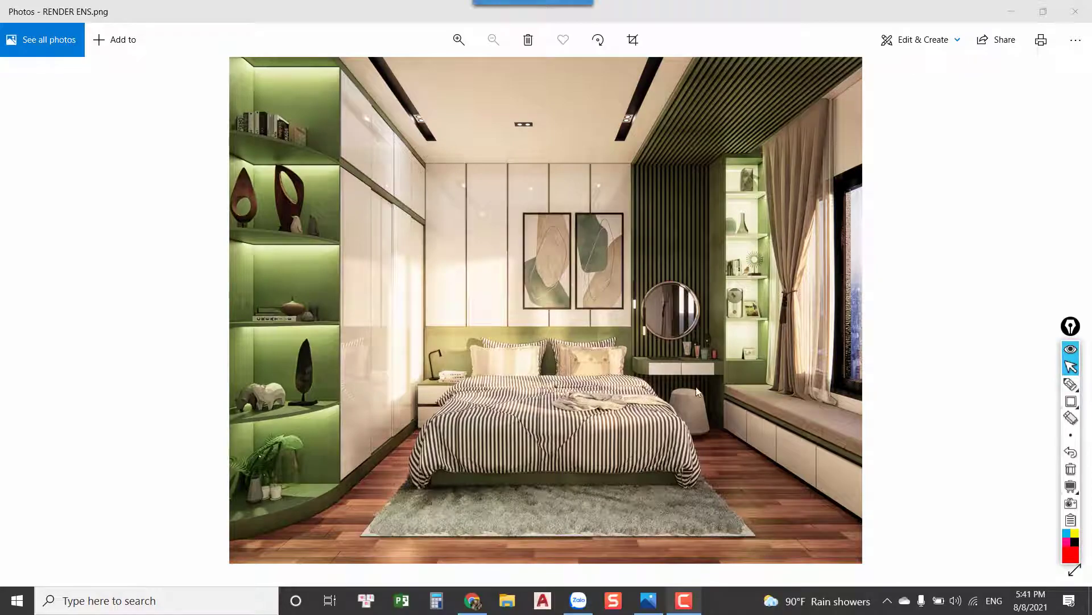
Circle the desk lamp beside the bed in red with Epic Pen's ellipse marker
scroll(651, 305, "up", 2)
scroll(650, 305, "down", 2)
scroll(701, 312, "up", 2)
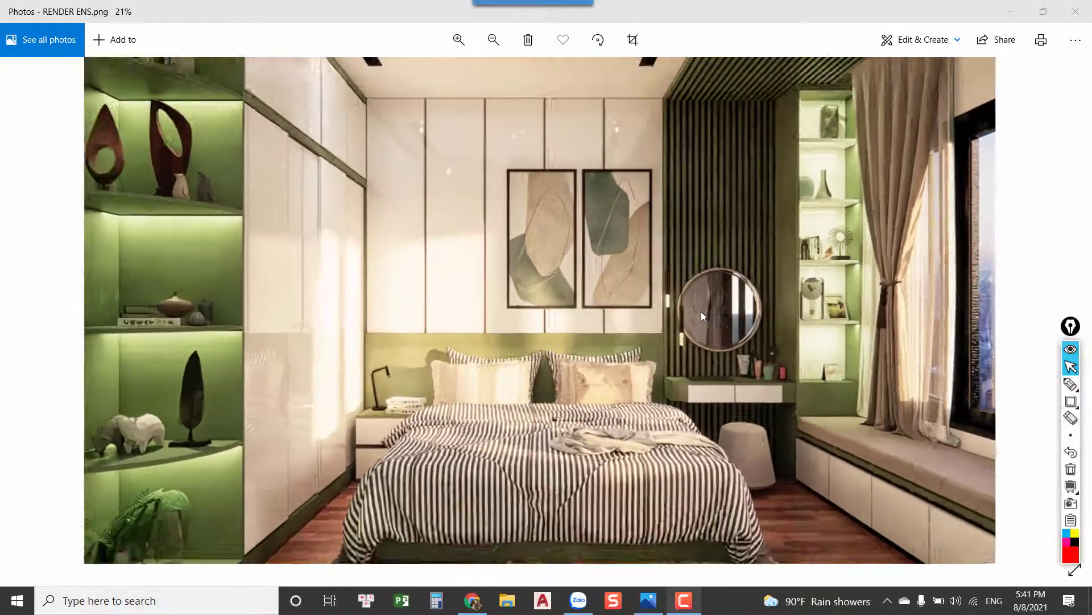
scroll(665, 332, "down", 1)
scroll(555, 320, "up", 1)
scroll(469, 323, "down", 1)
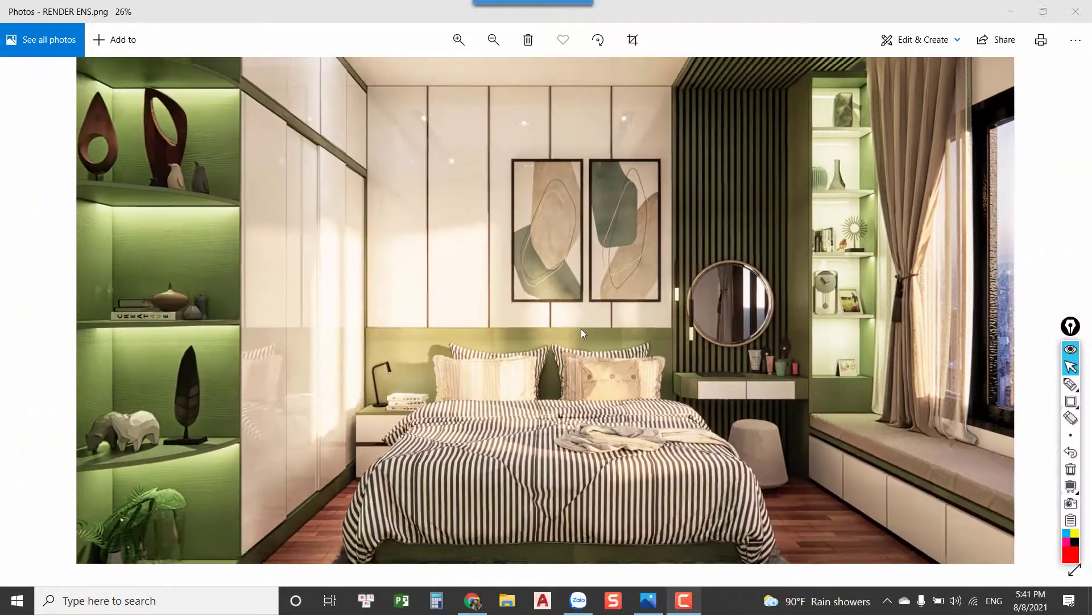
scroll(704, 339, "up", 1)
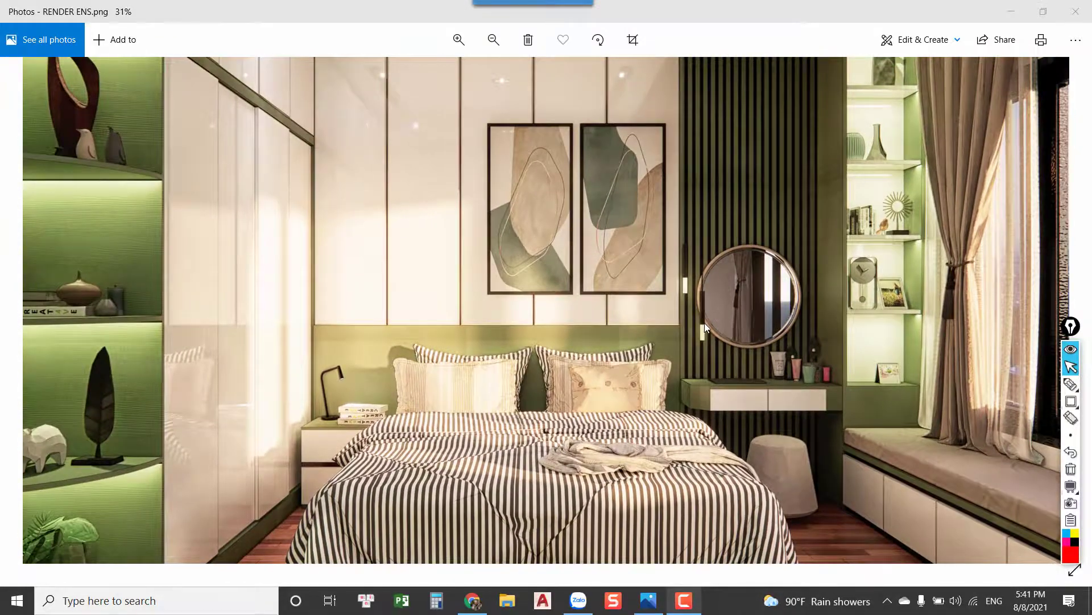
scroll(704, 323, "up", 1)
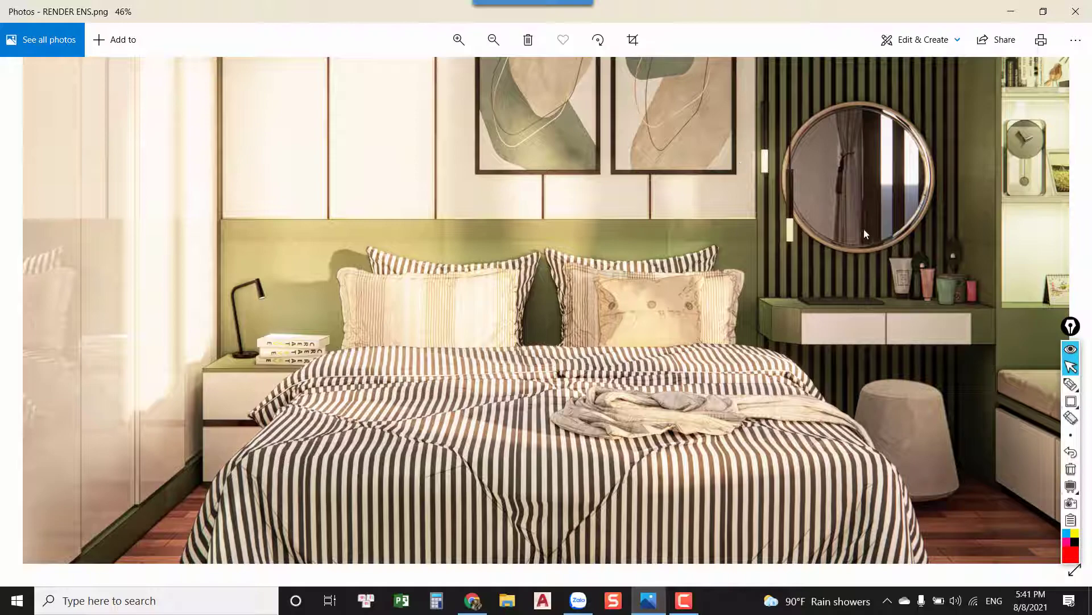
scroll(278, 301, "down", 2)
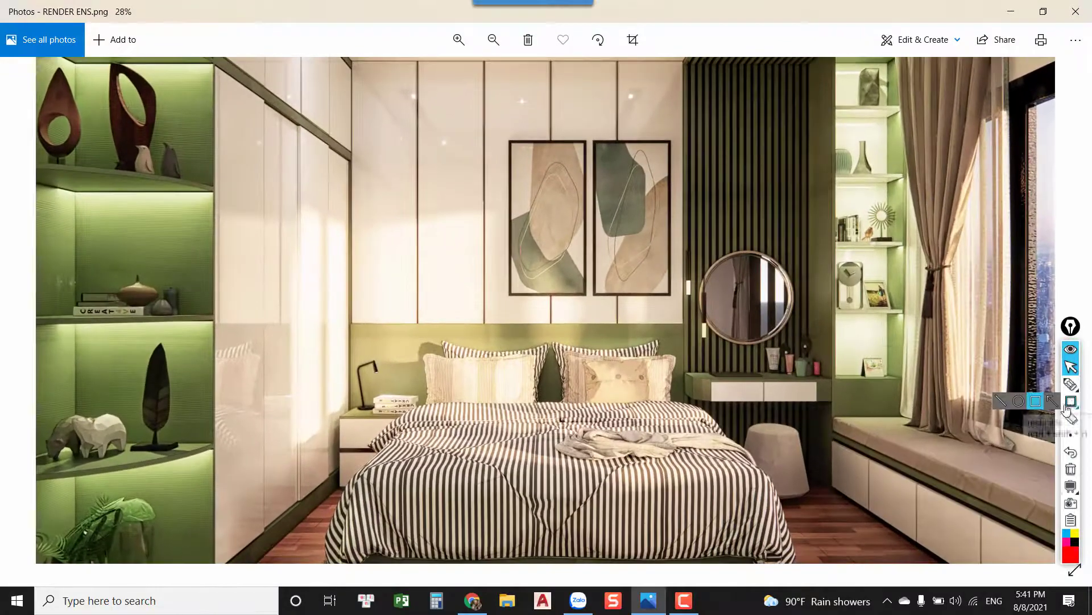
left_click(1072, 400)
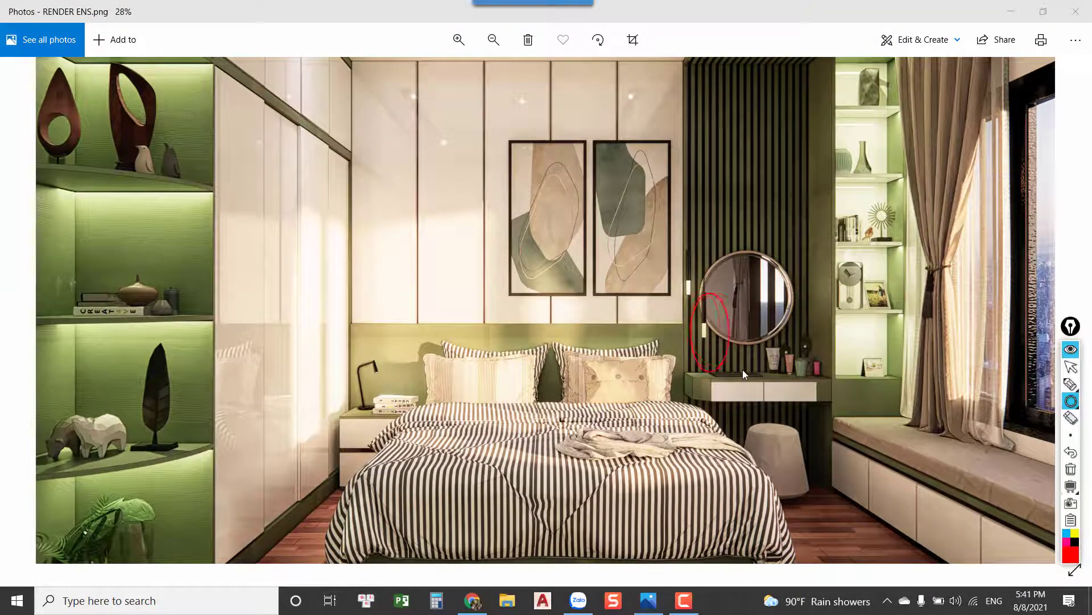
left_click_drag(343, 337, 446, 419)
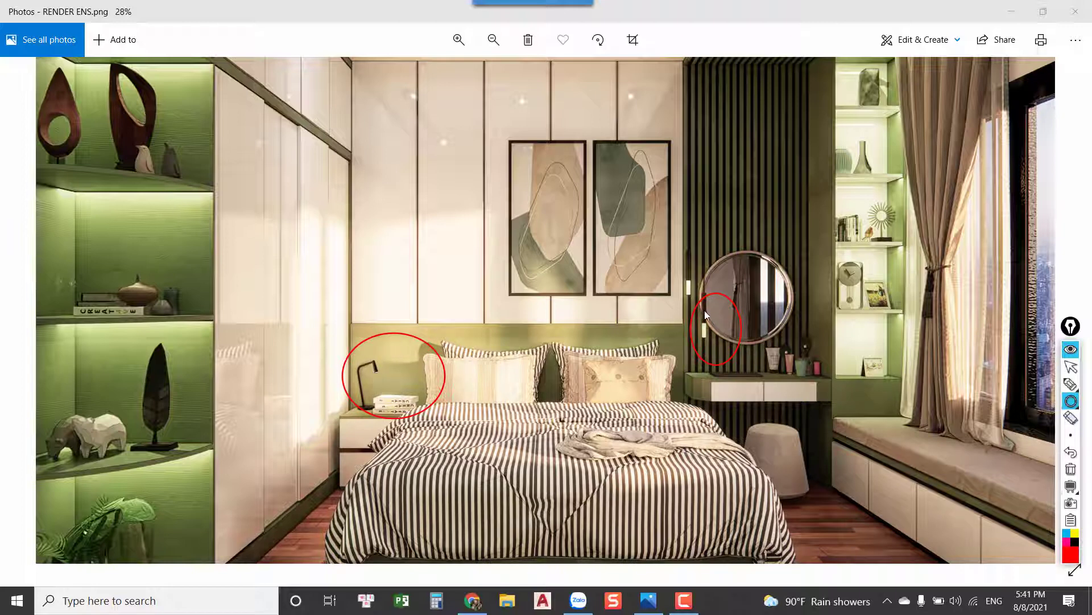
mouse_move(1070, 384)
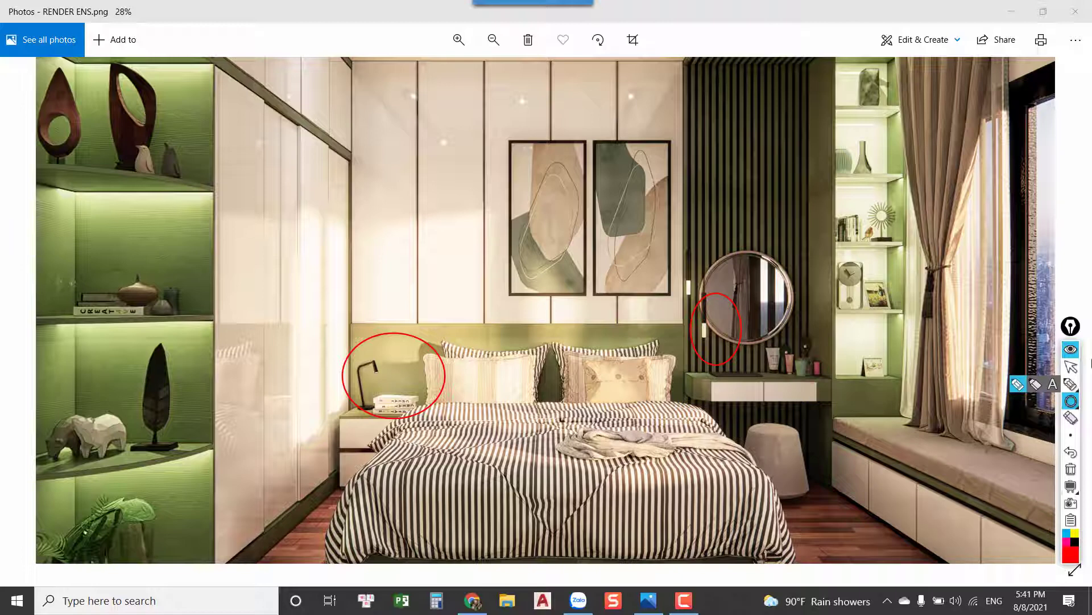
Erase the red circles, close Photos and launch Photoshop from its desktop shortcut
left_click(1071, 384)
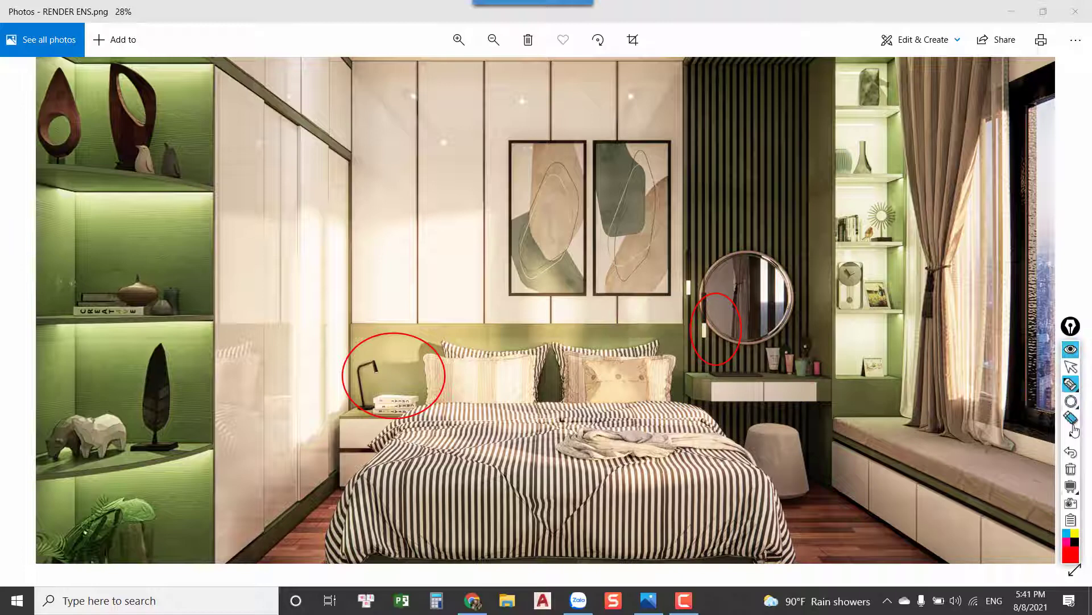
left_click(1071, 469)
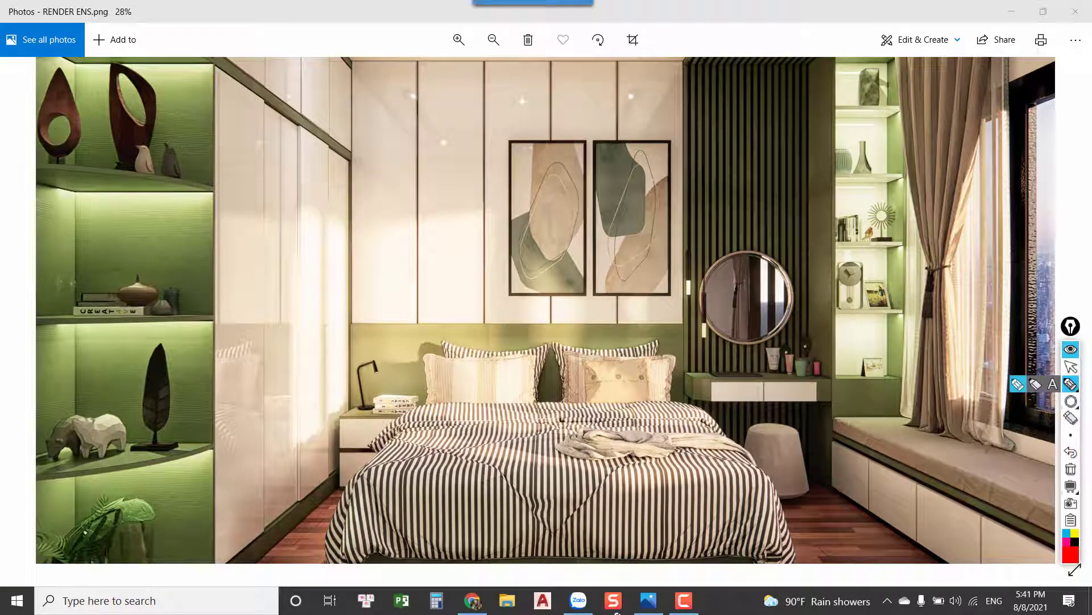
left_click(1071, 367)
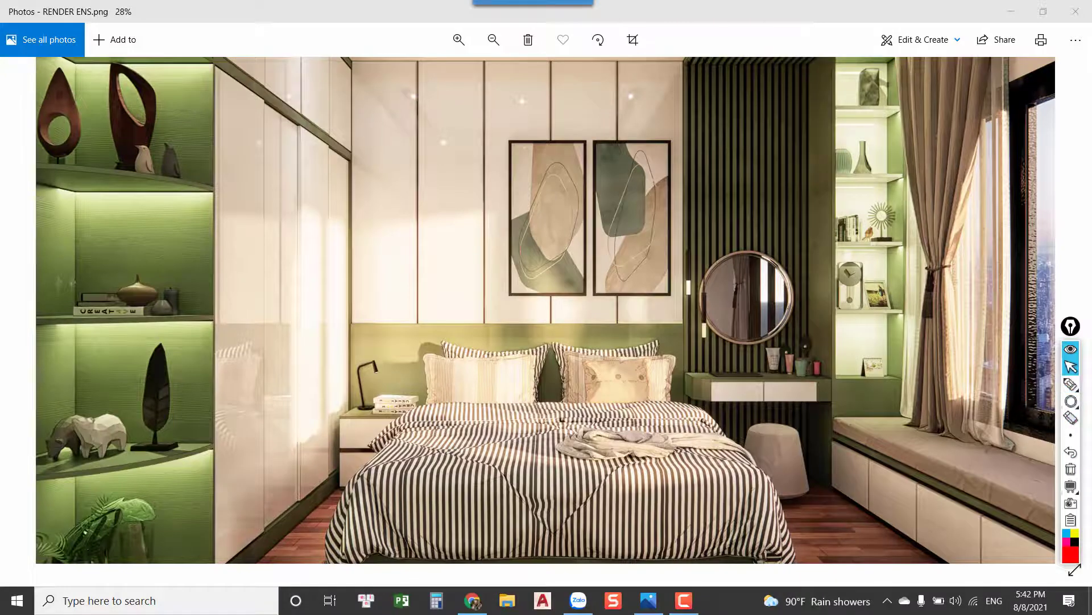
key("alt+F4")
double_click(448, 422)
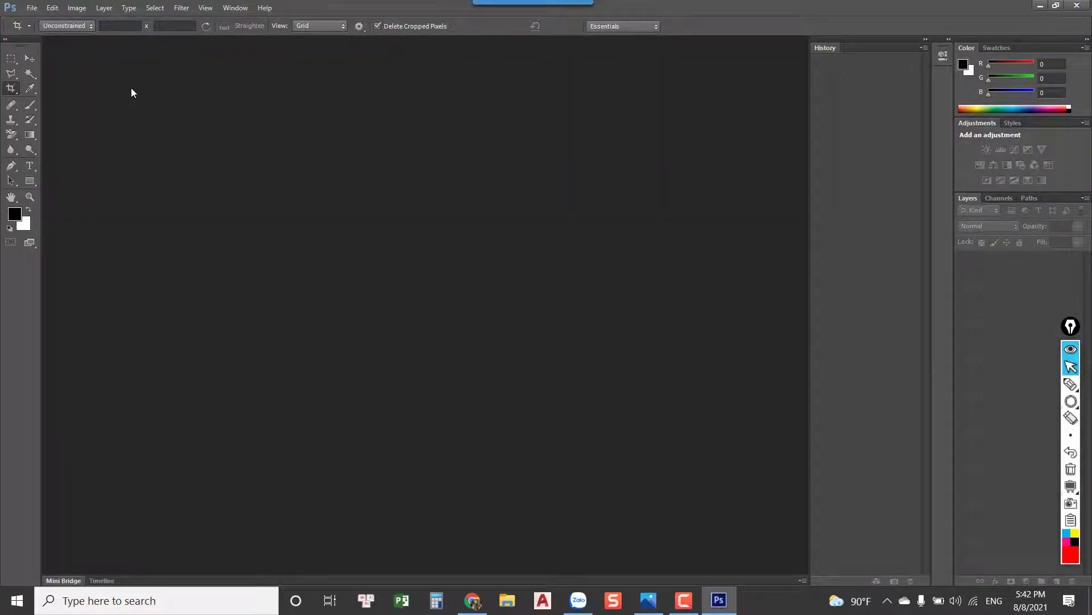
Open RENDER ENS.png from the Desktop in Photoshop
left_click(31, 9)
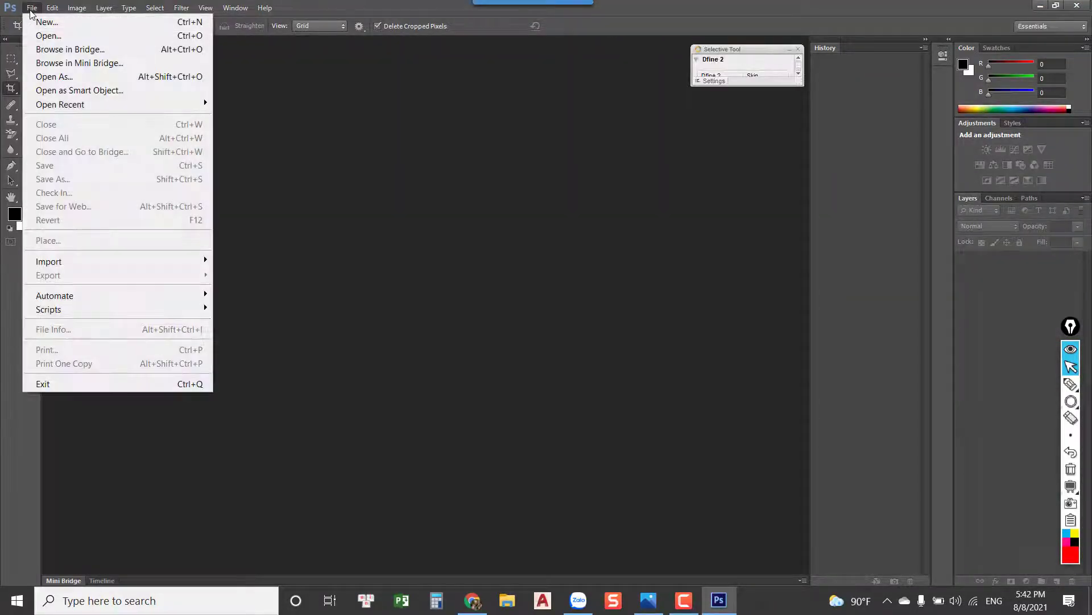
left_click(48, 35)
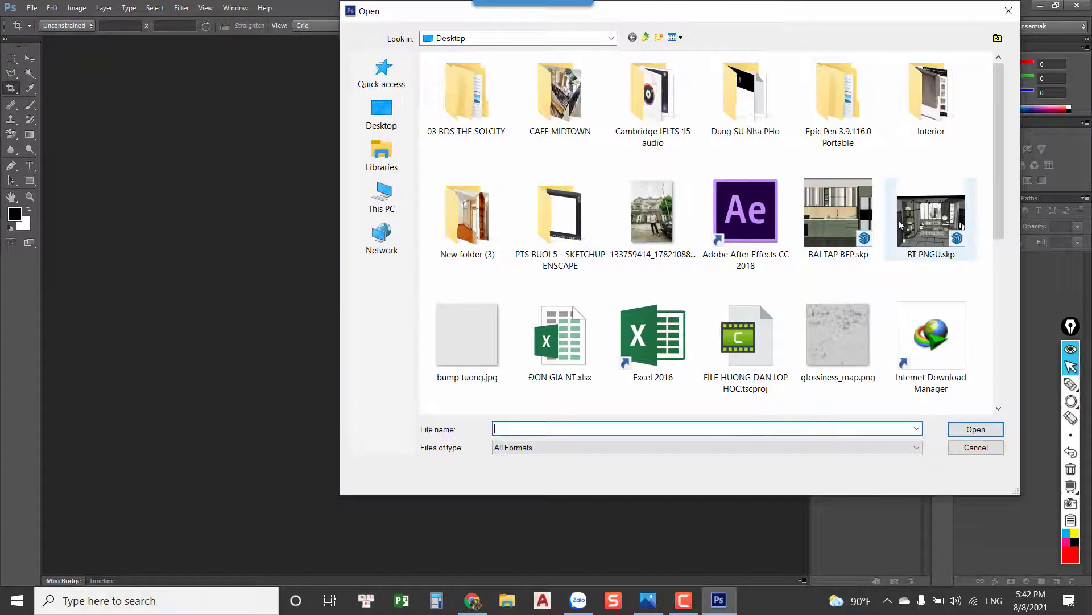
scroll(900, 224, "down", 5)
left_click(559, 250)
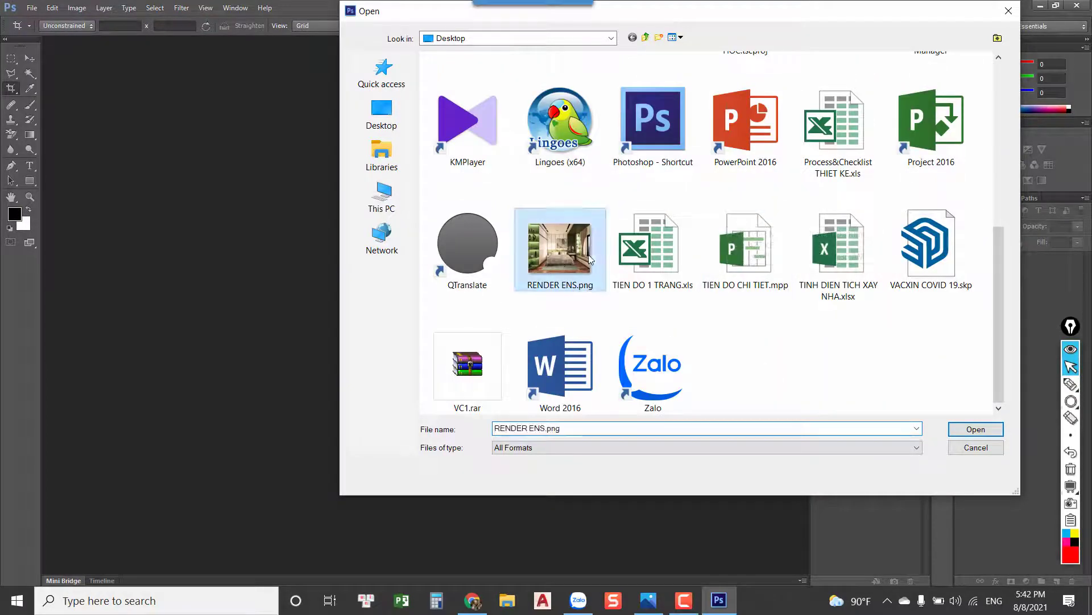
left_click(976, 429)
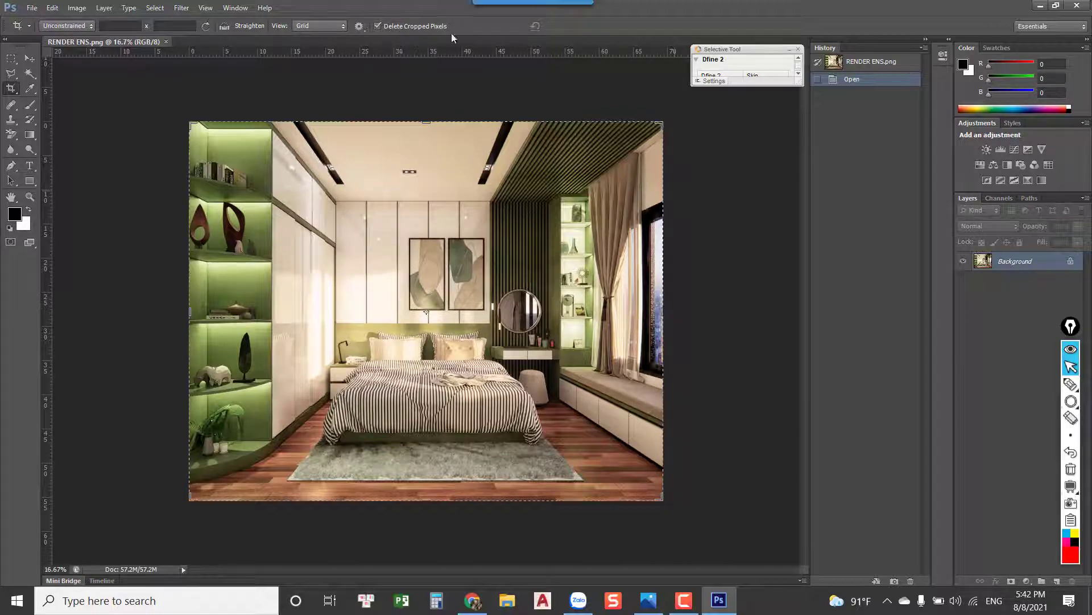
Start Filter > Render > Lighting Effects on the bedroom render
left_click(184, 10)
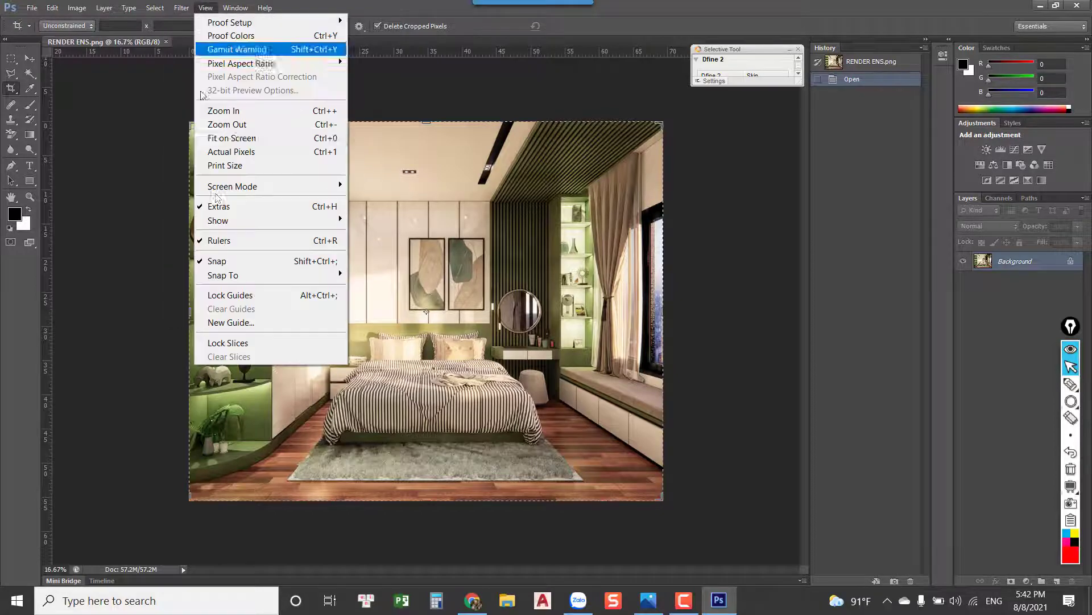
left_click(184, 8)
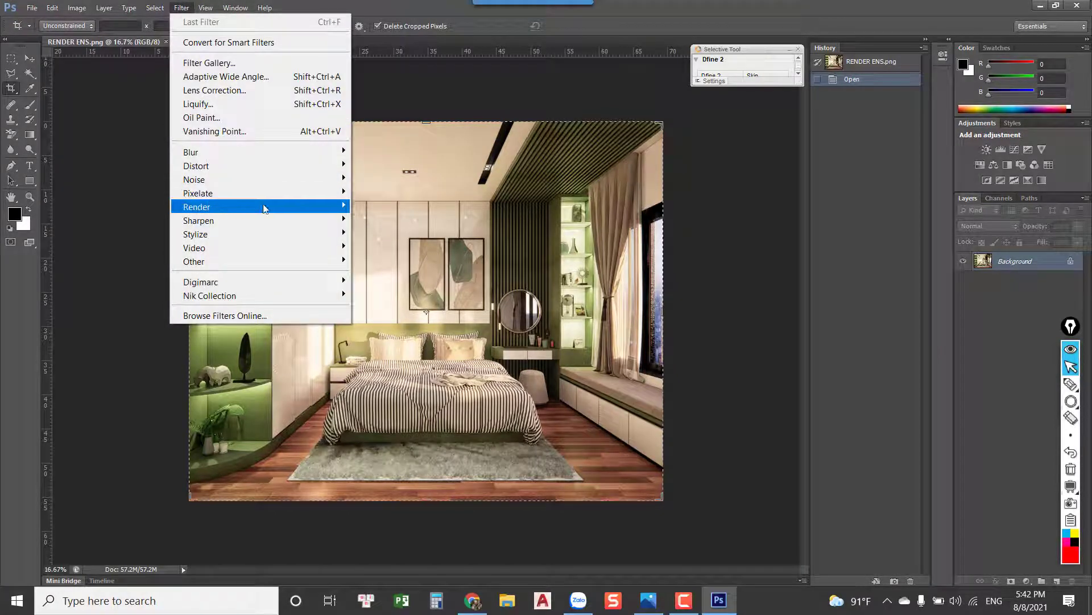
mouse_move(196, 206)
left_click(390, 262)
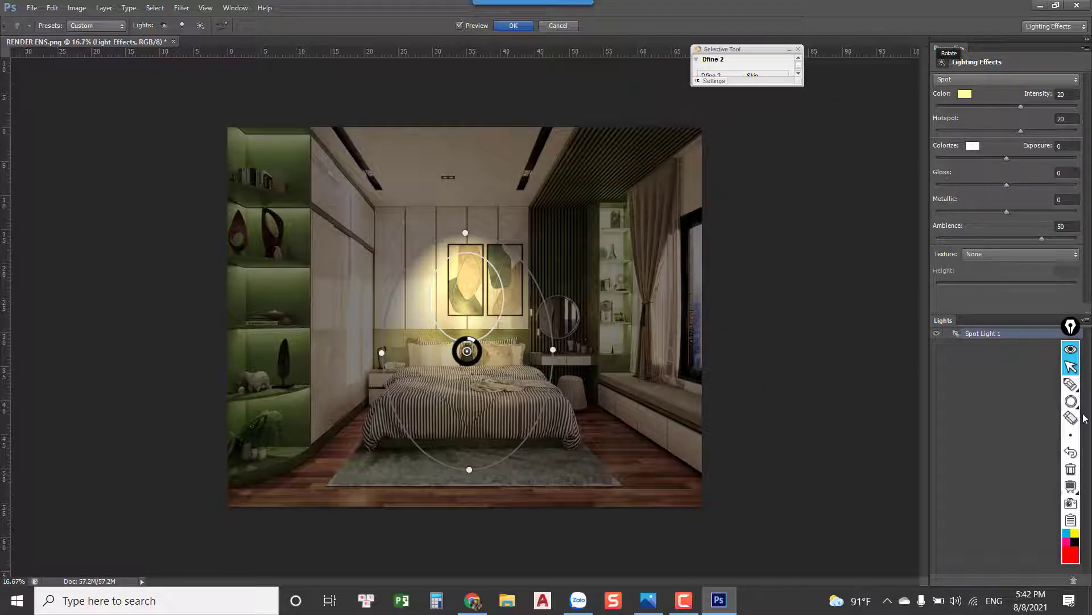
left_click(1027, 401)
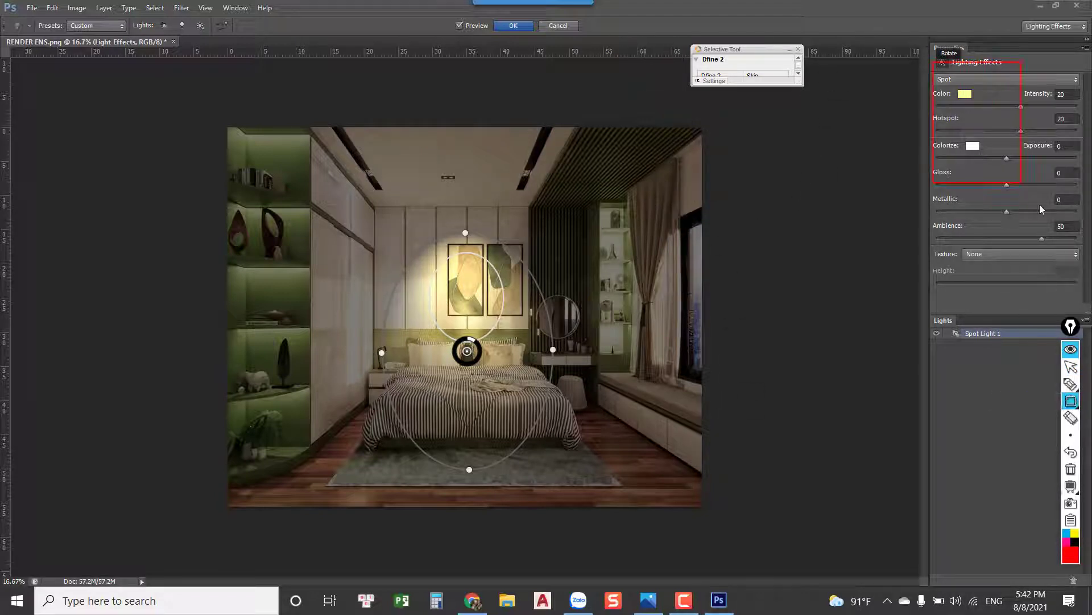
left_click_drag(1041, 209, 1090, 279)
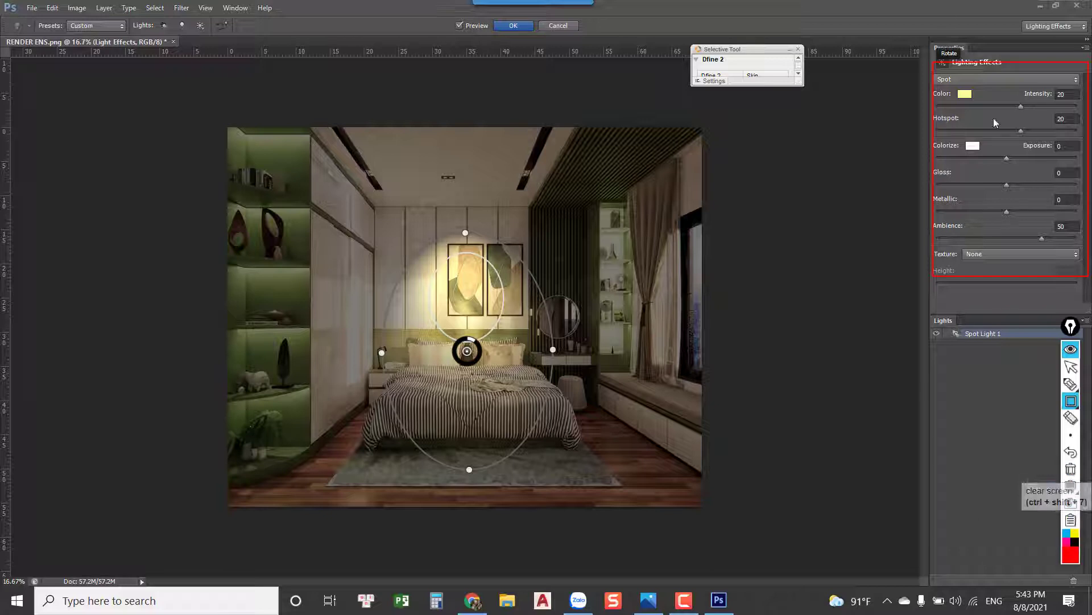
left_click(1073, 369)
Try a Point light over the mirror and artwork, then switch back to Spot, shifted slightly left
left_click(1043, 77)
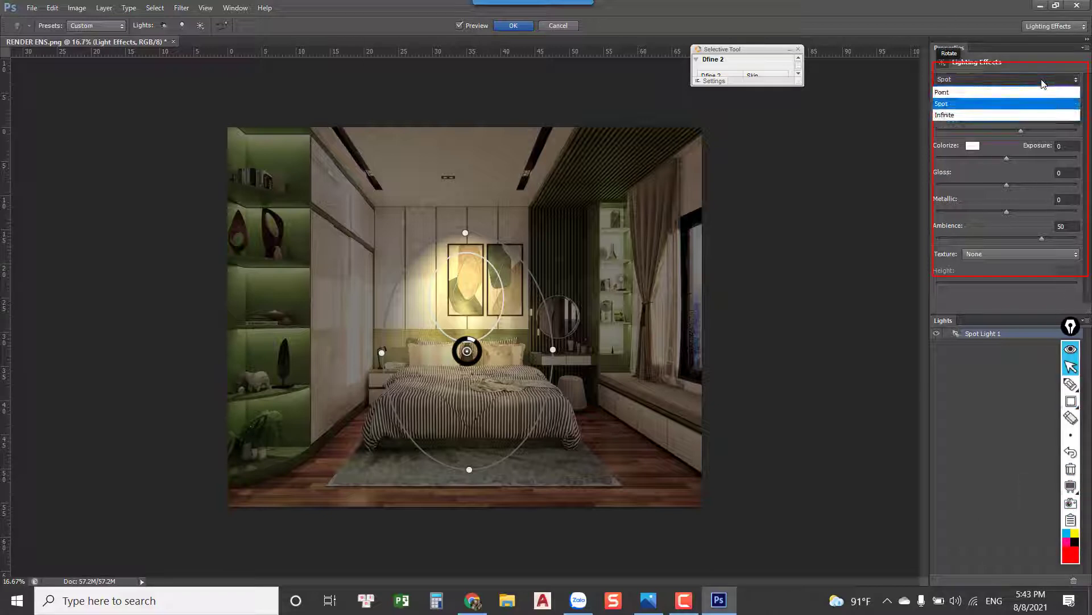
left_click(972, 93)
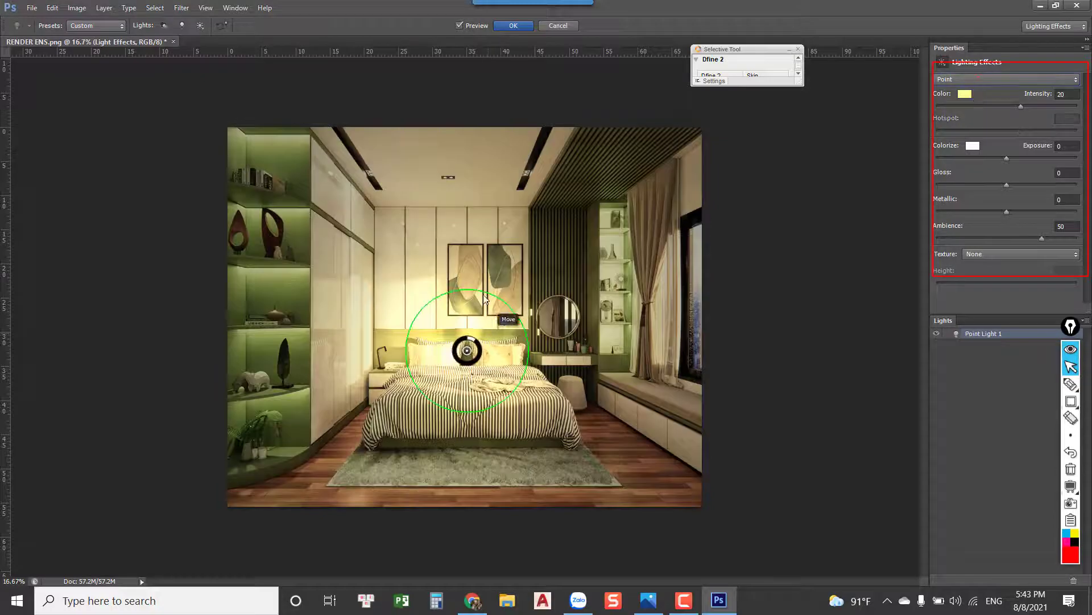
mouse_move(467, 351)
left_mouse_down()
mouse_move(545, 325)
mouse_move(552, 305)
left_mouse_up()
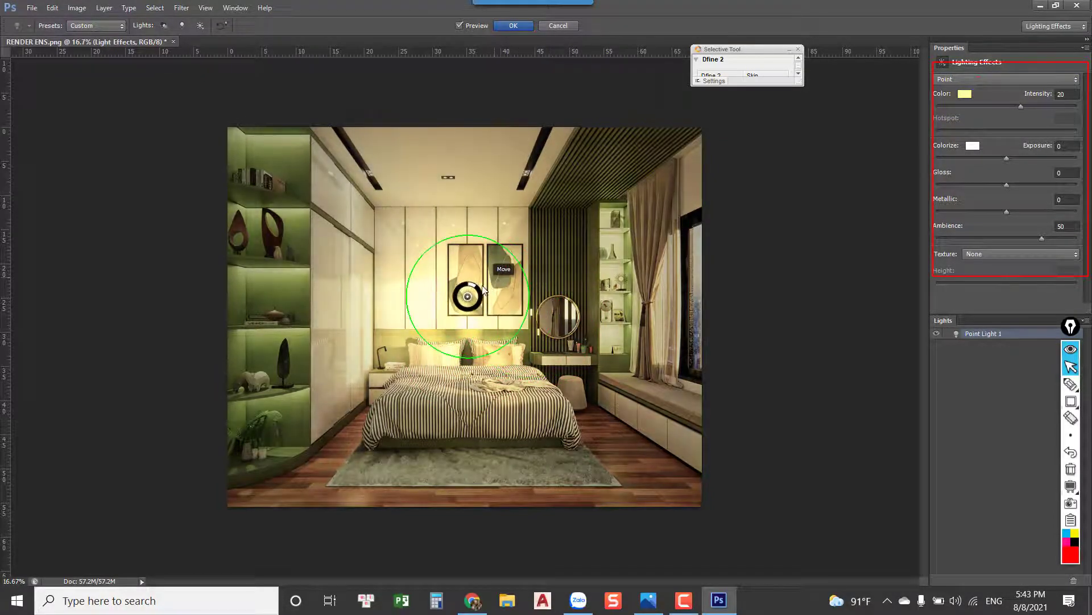
left_click_drag(552, 305, 517, 310)
left_click(979, 79)
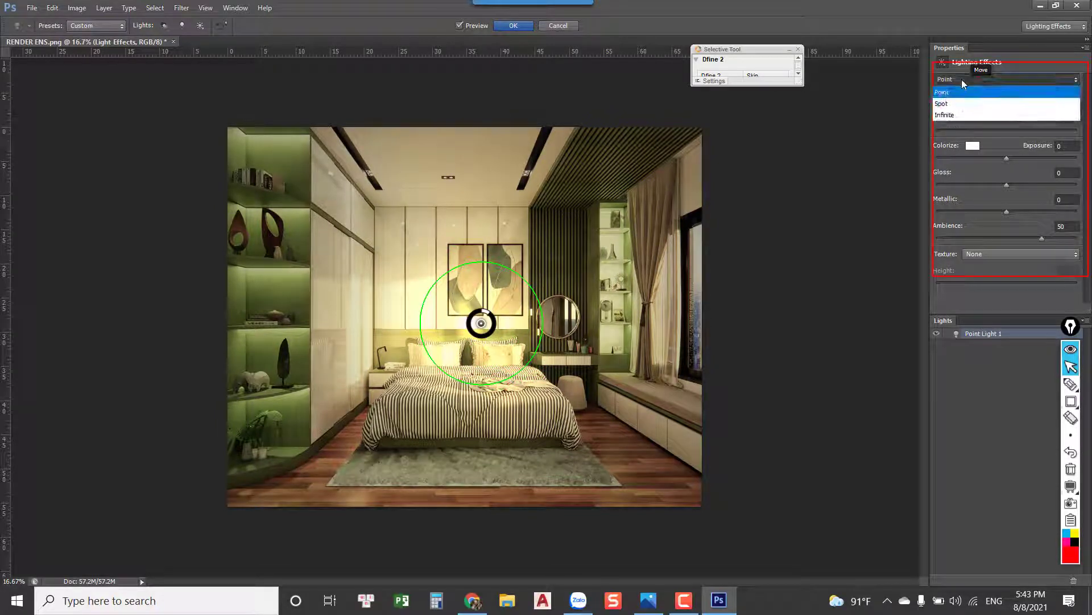
left_click(943, 108)
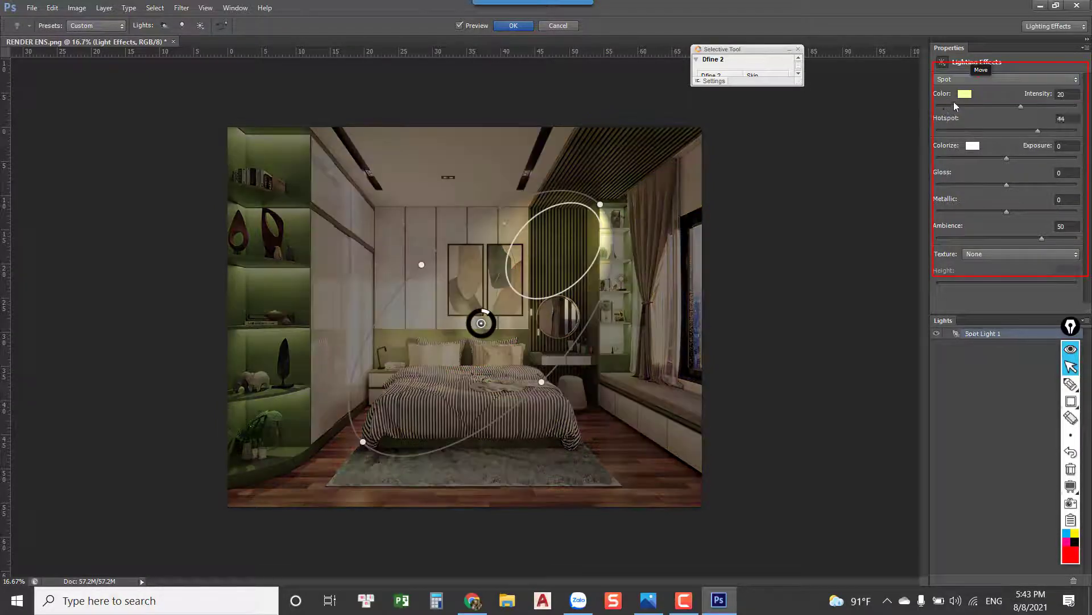
left_click_drag(555, 253, 544, 251)
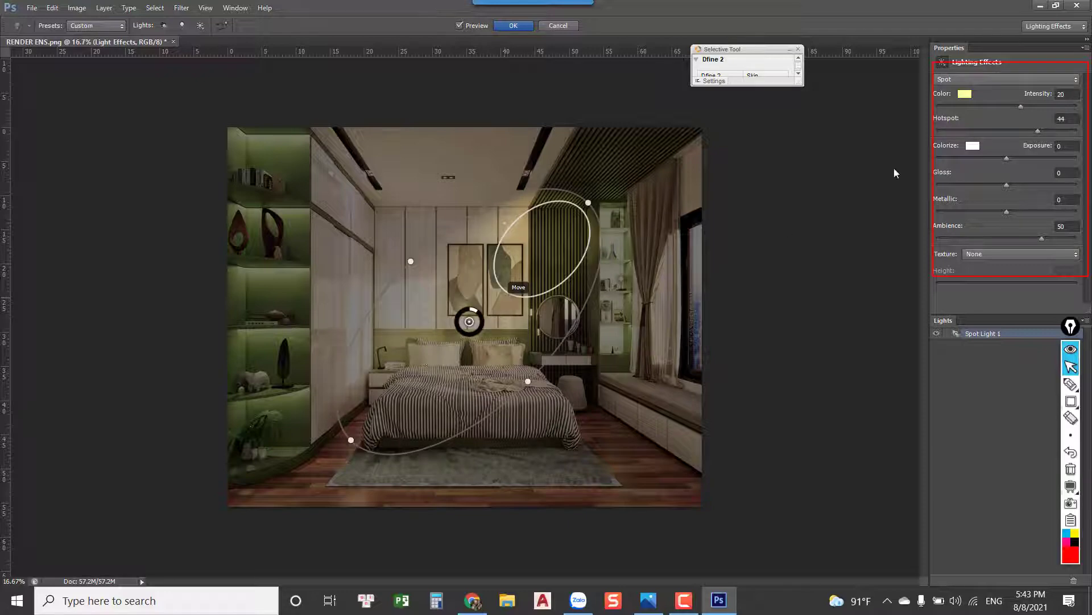
Preview an Infinite light swung toward the upper left, then return to a Spot light
left_click(979, 80)
left_click(945, 112)
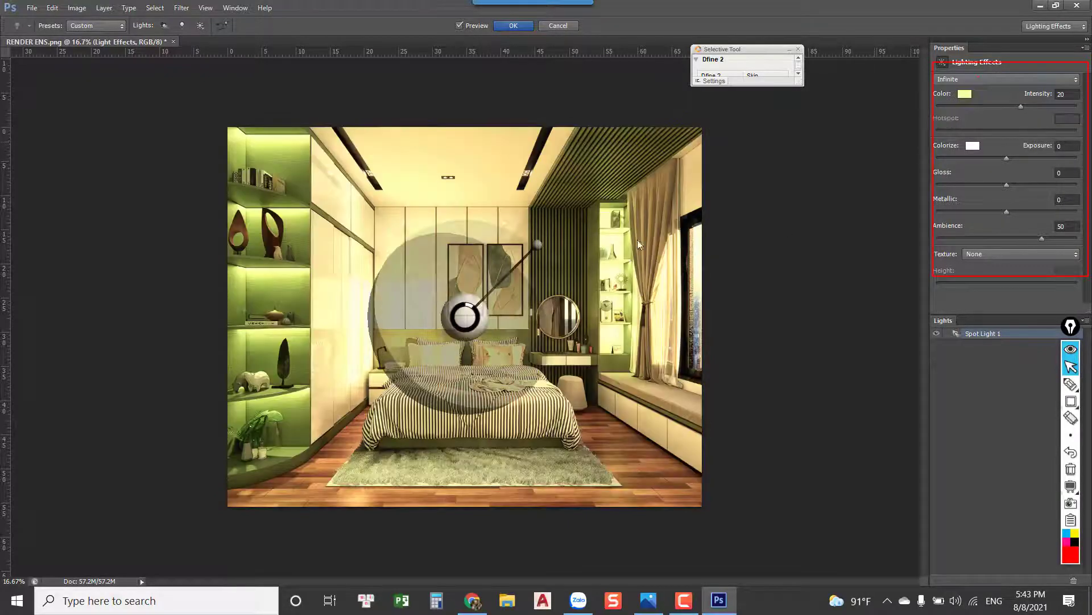
left_click_drag(538, 244, 189, 64)
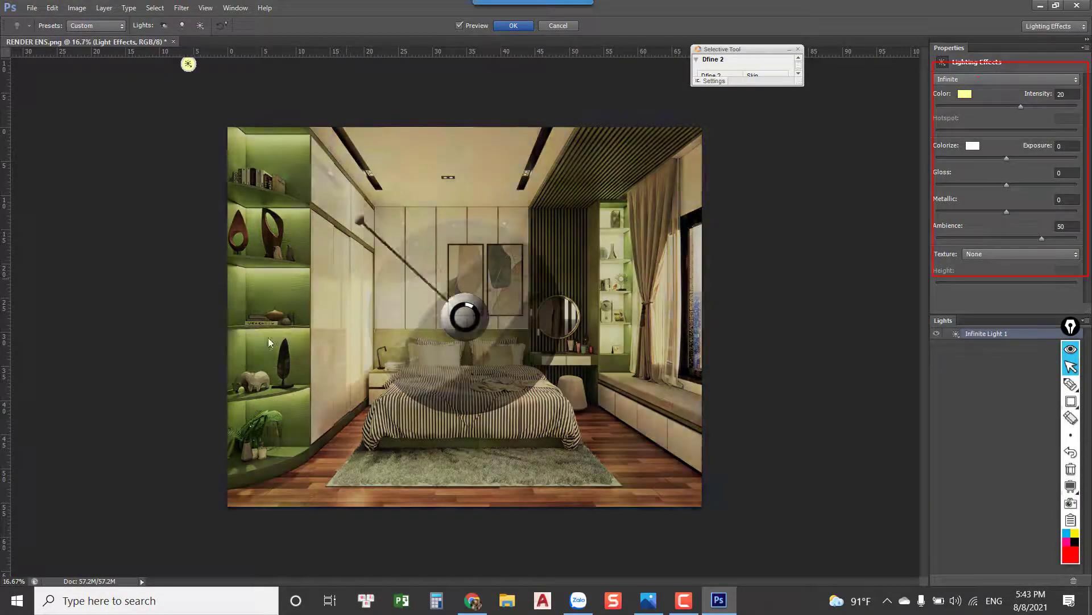
left_click_drag(270, 342, 243, 64)
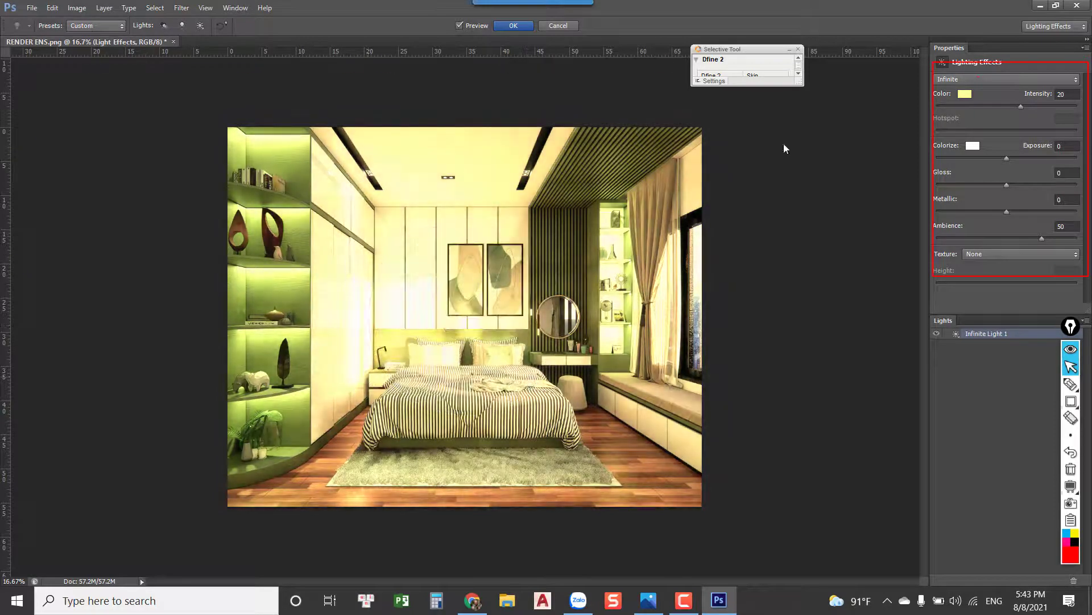
left_click(974, 80)
left_click(956, 100)
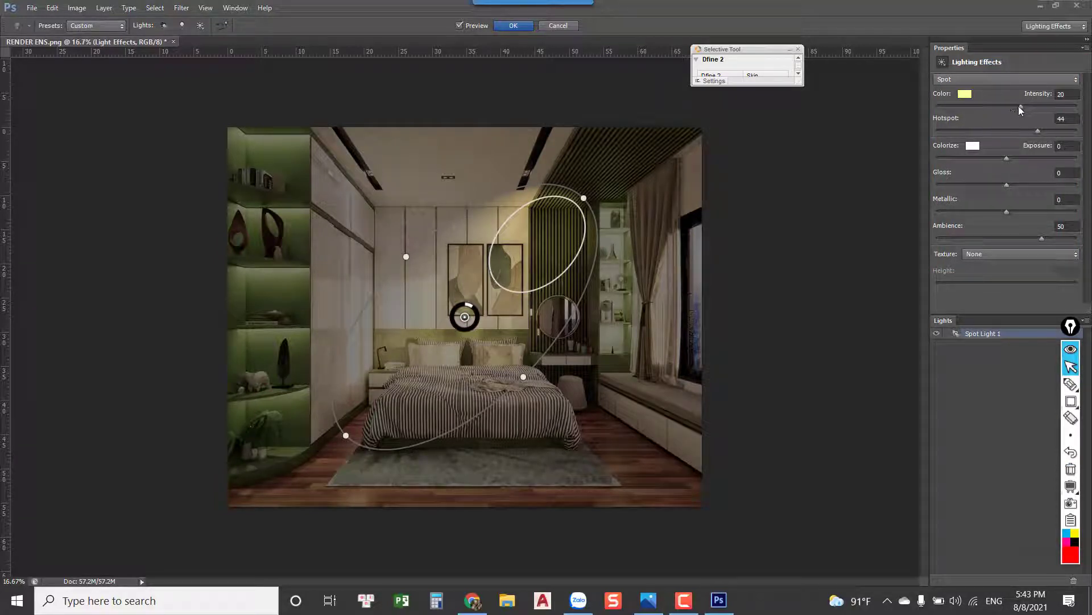
Lower the spot light's intensity to 15 and pick pale yellow fffeae as its colour
left_click_drag(1019, 106, 1018, 105)
left_click(971, 93)
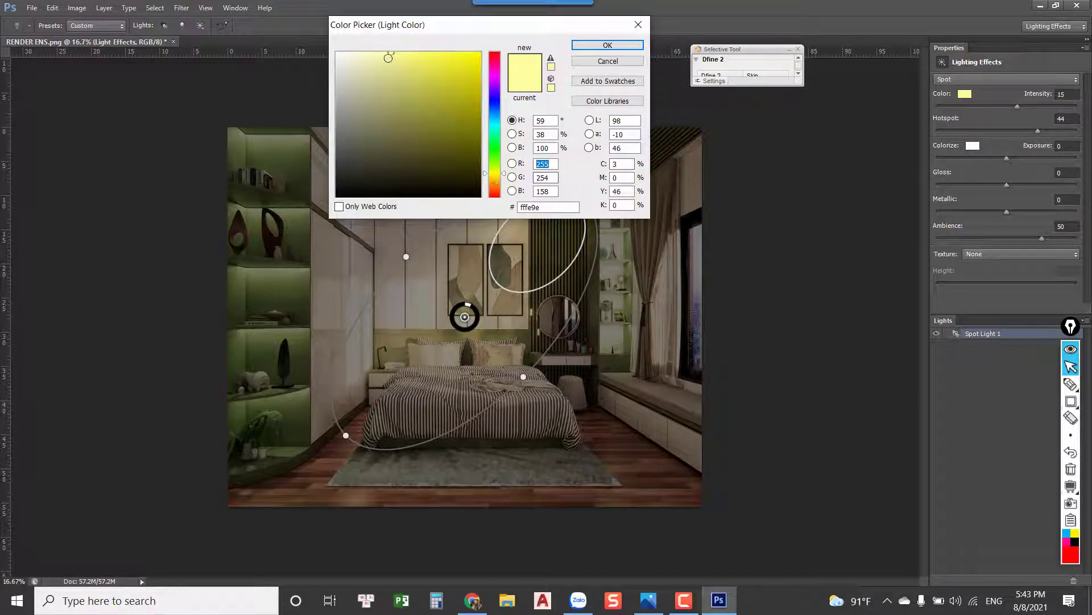
mouse_move(388, 58)
left_mouse_down()
mouse_move(414, 53)
mouse_move(371, 54)
mouse_move(382, 50)
left_mouse_up()
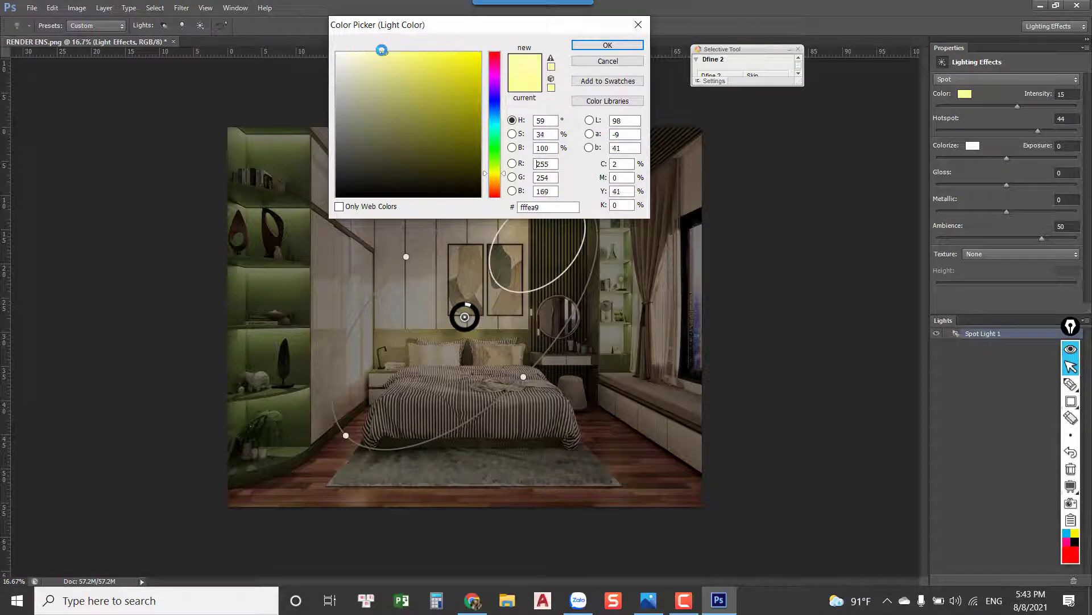
Keep the pale yellow light colour, set Hotspot to 26 and Ambience to 80
left_click(608, 46)
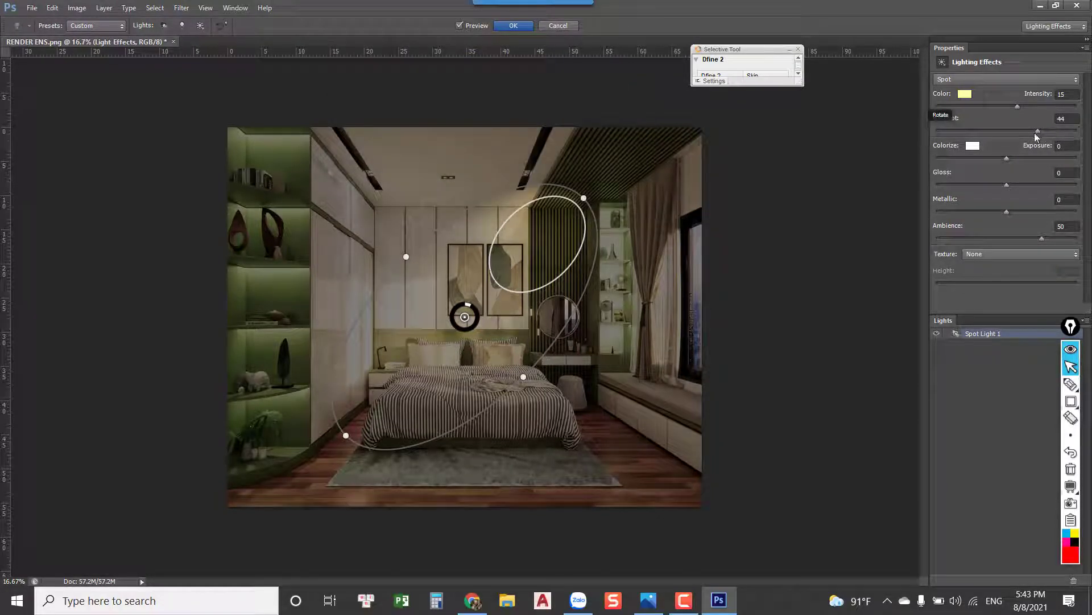
mouse_move(1041, 132)
left_mouse_down()
mouse_move(1030, 132)
mouse_move(1067, 133)
mouse_move(1024, 132)
left_mouse_up()
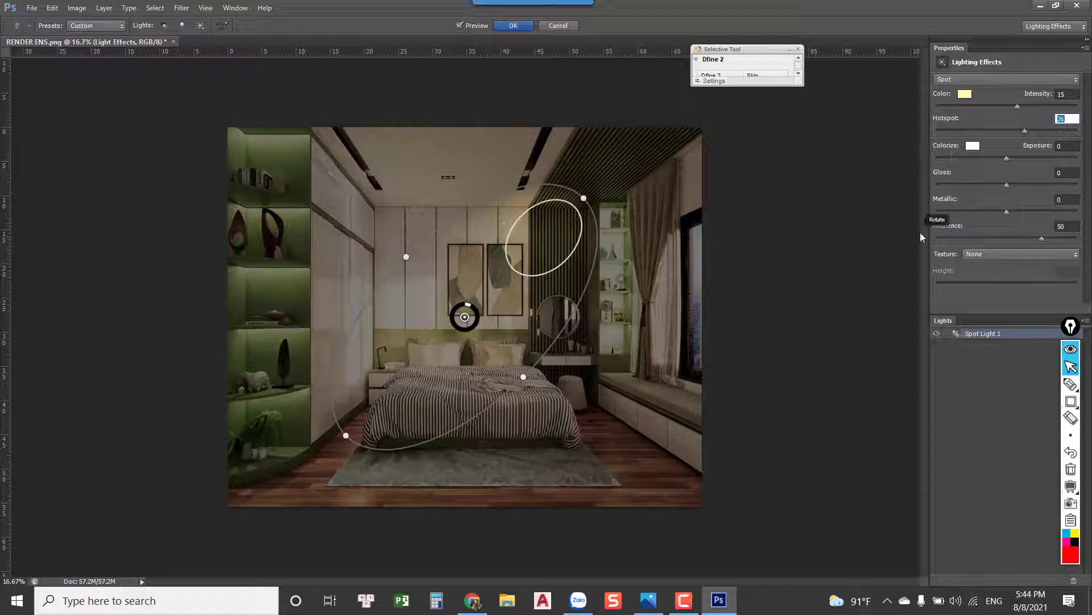
left_click_drag(1042, 239, 1089, 238)
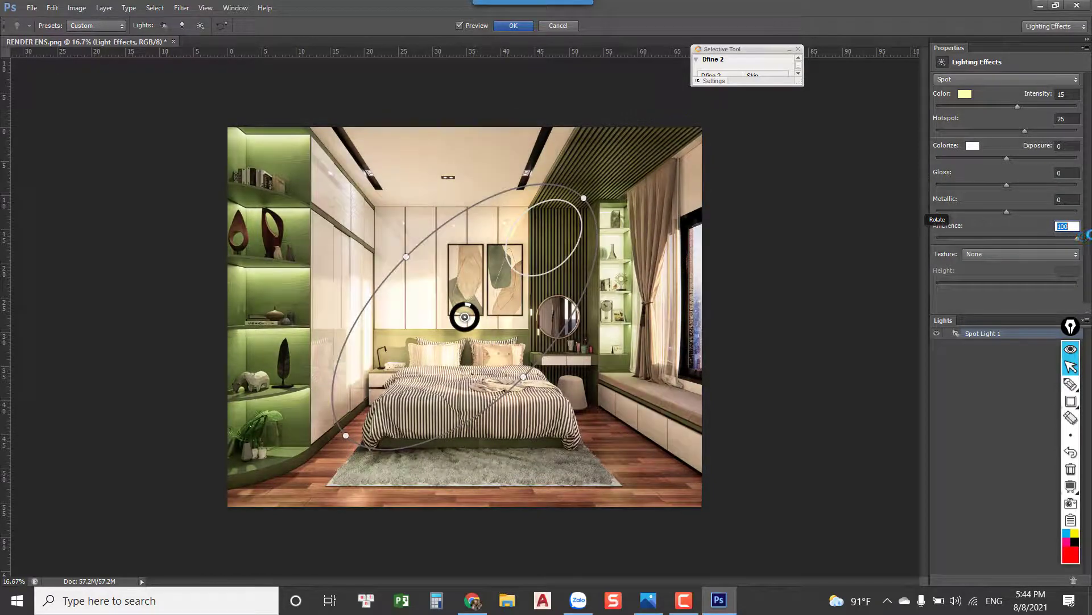
left_click_drag(1077, 234, 1069, 235)
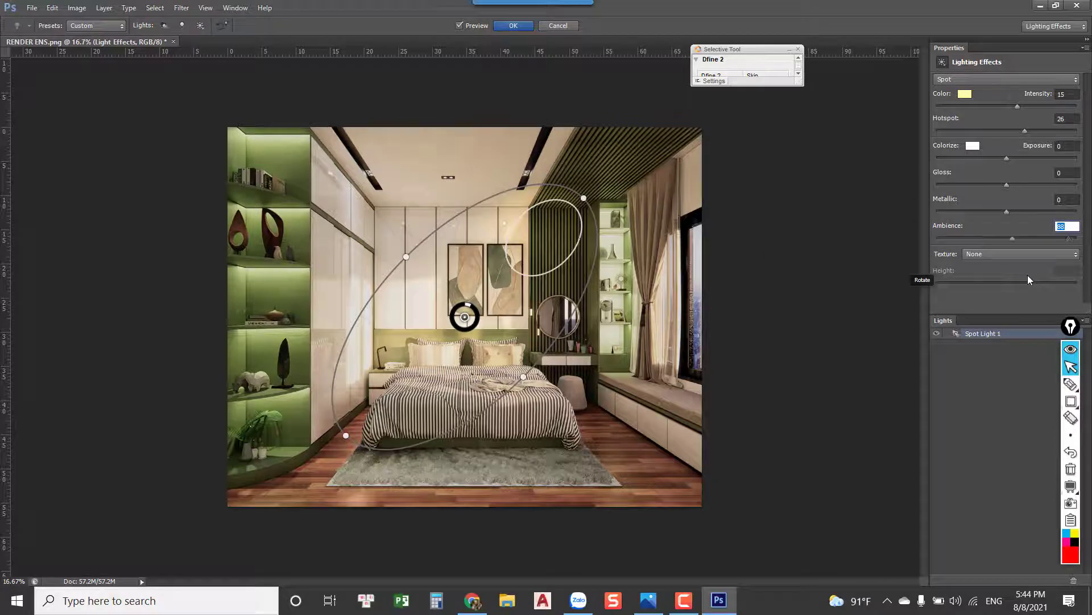
type("80")
key("Return")
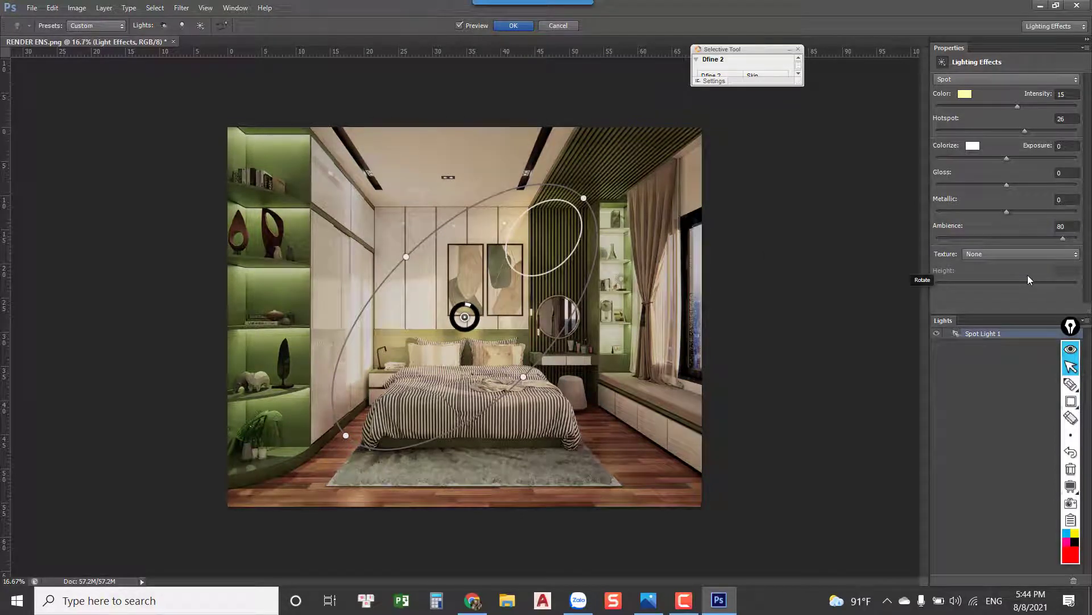
Move the spot light onto the bed and scale, narrow, shorten and rotate its ellipse
left_click_drag(541, 244, 516, 265)
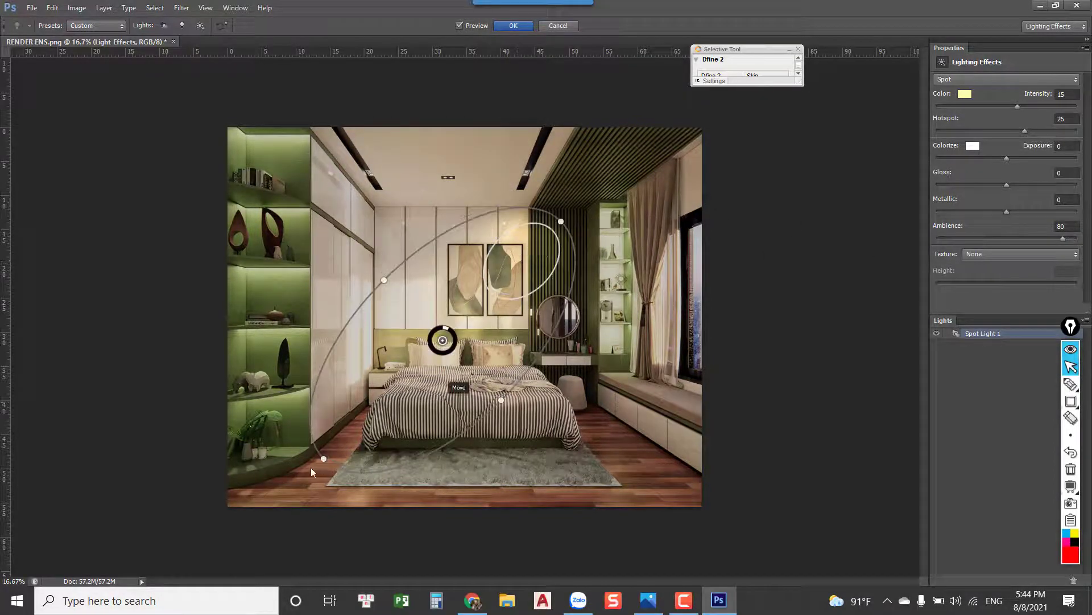
mouse_move(323, 459)
left_mouse_down()
mouse_move(367, 443)
mouse_move(443, 384)
mouse_move(438, 481)
mouse_move(438, 449)
left_mouse_up()
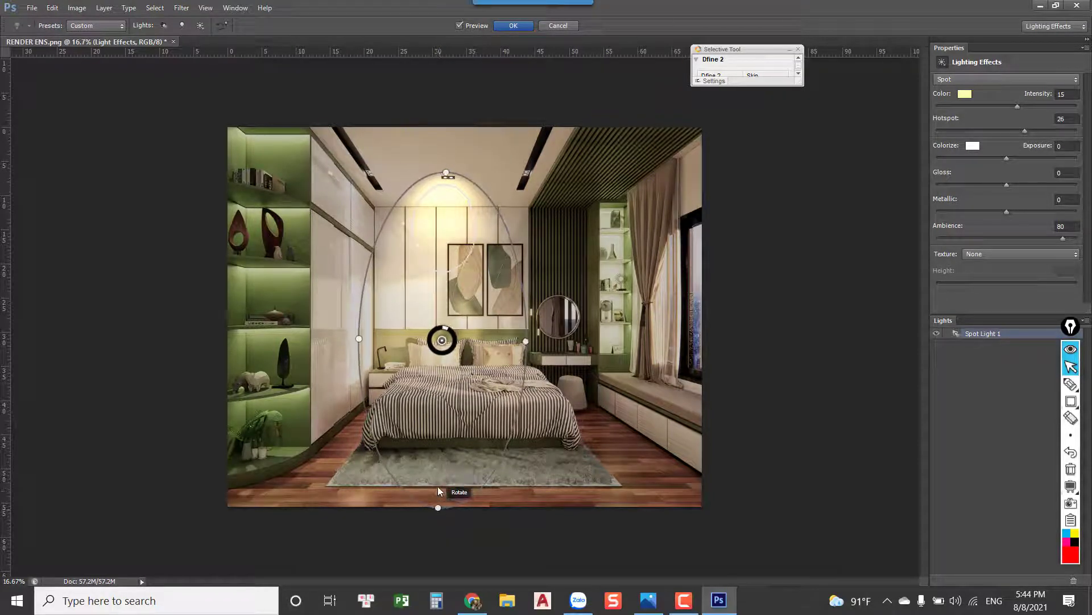
left_click_drag(466, 415, 528, 463)
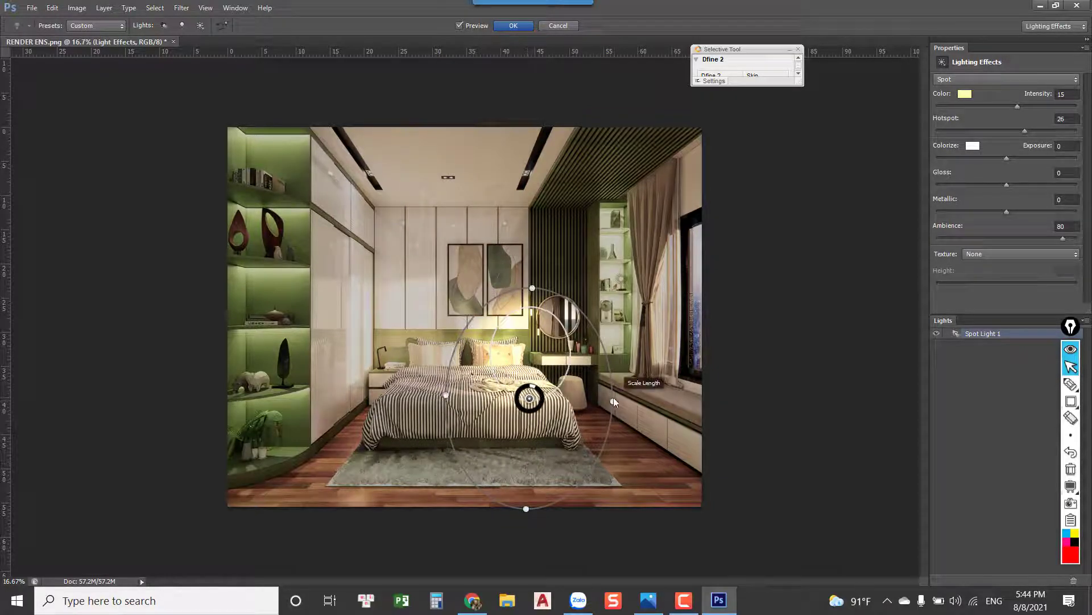
mouse_move(613, 397)
left_mouse_down()
mouse_move(594, 397)
mouse_move(558, 429)
left_mouse_up()
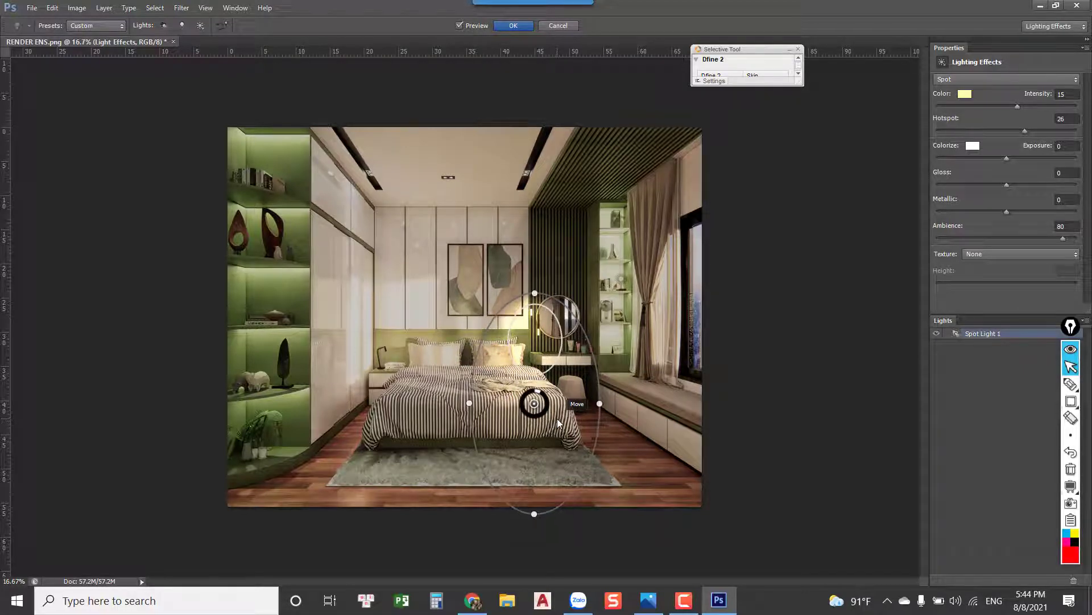
left_click_drag(535, 519, 533, 490)
left_click_drag(539, 478, 533, 510)
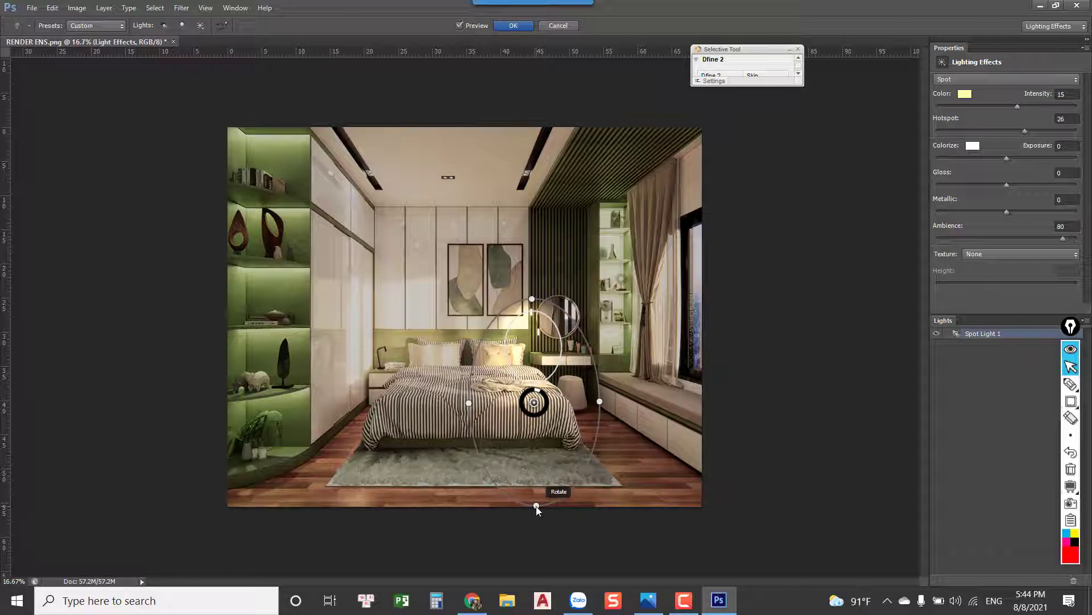
left_click_drag(534, 507, 534, 505)
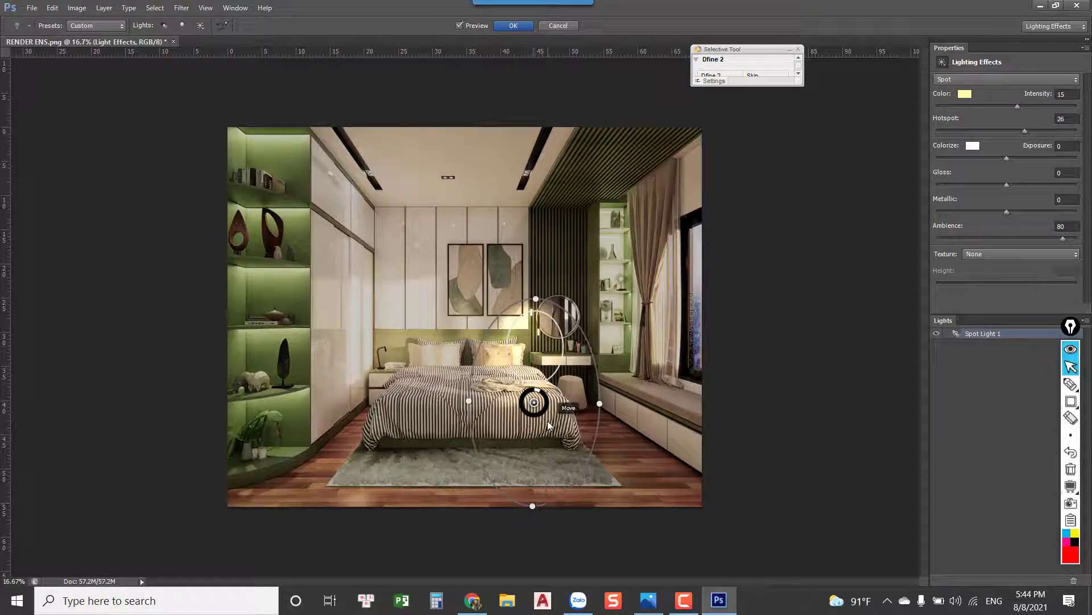
Set the first spot light's Intensity to 10 and Hotspot to 15
left_click(1056, 95)
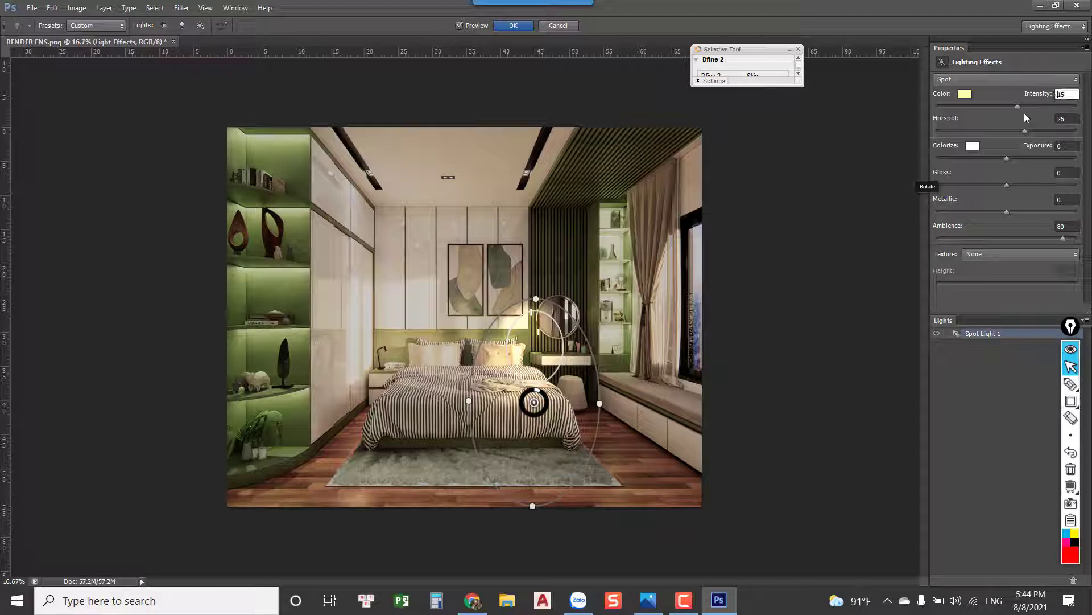
left_click_drag(1017, 105, 1003, 105)
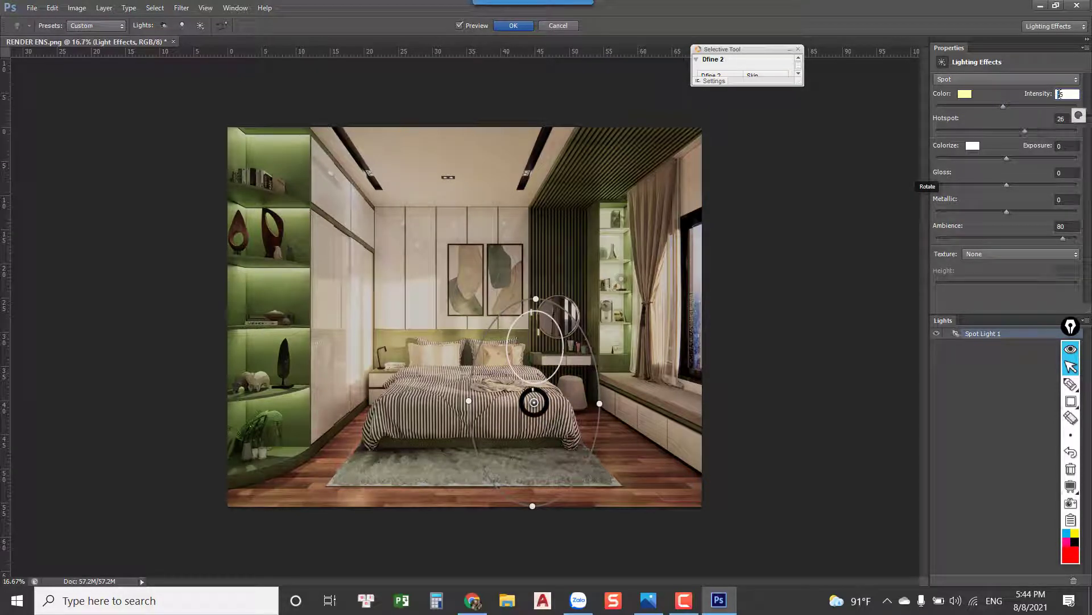
type("10")
key("Tab")
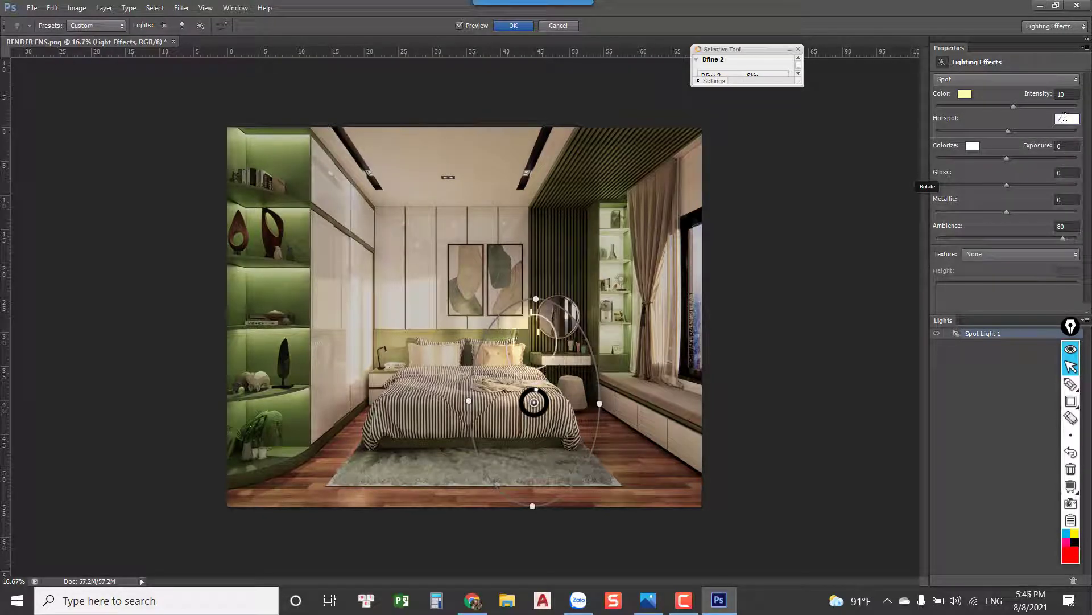
type("15")
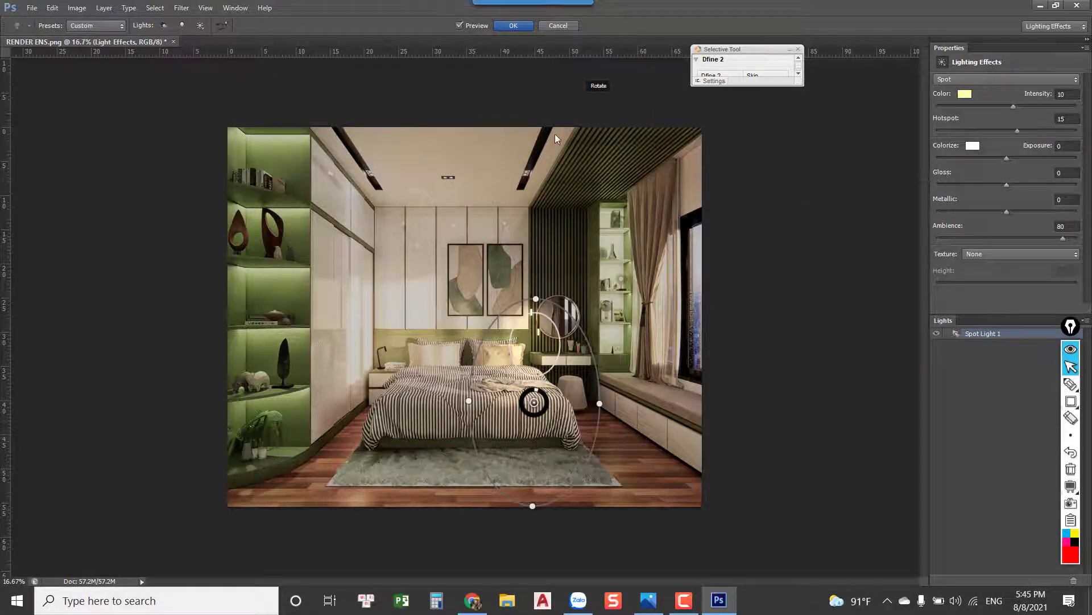
left_click(1071, 401)
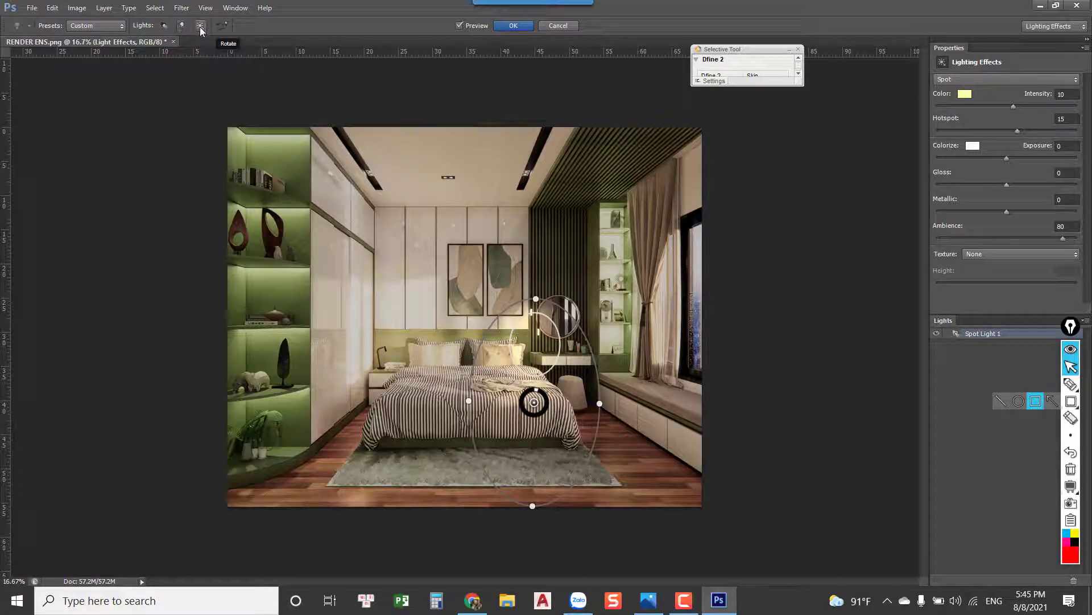
Add Spot Light 2 and give it Intensity 10 and Hotspot 15
left_click(164, 25)
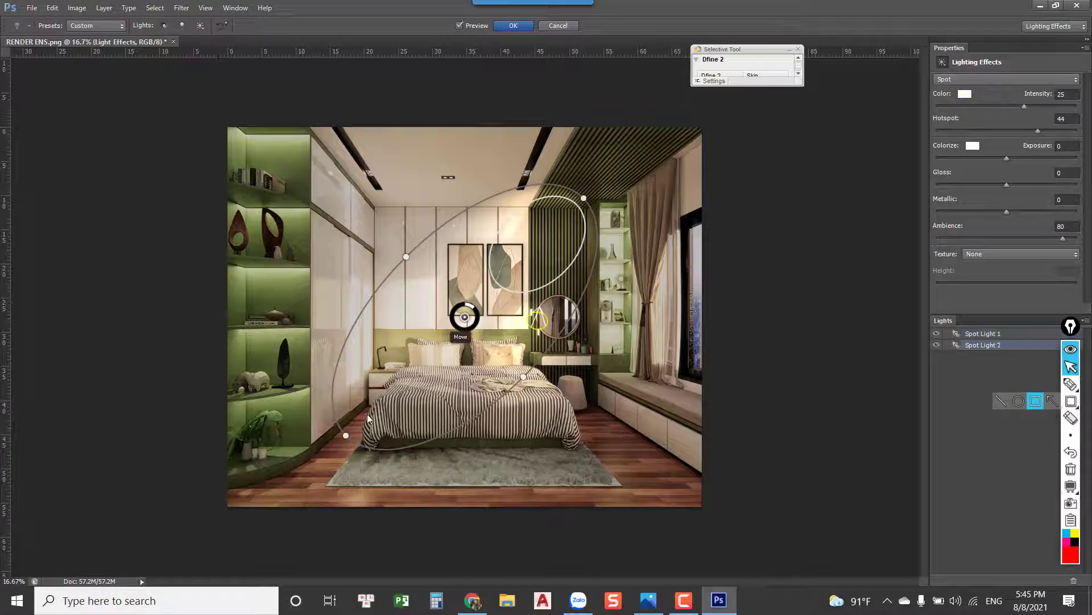
left_click(936, 345)
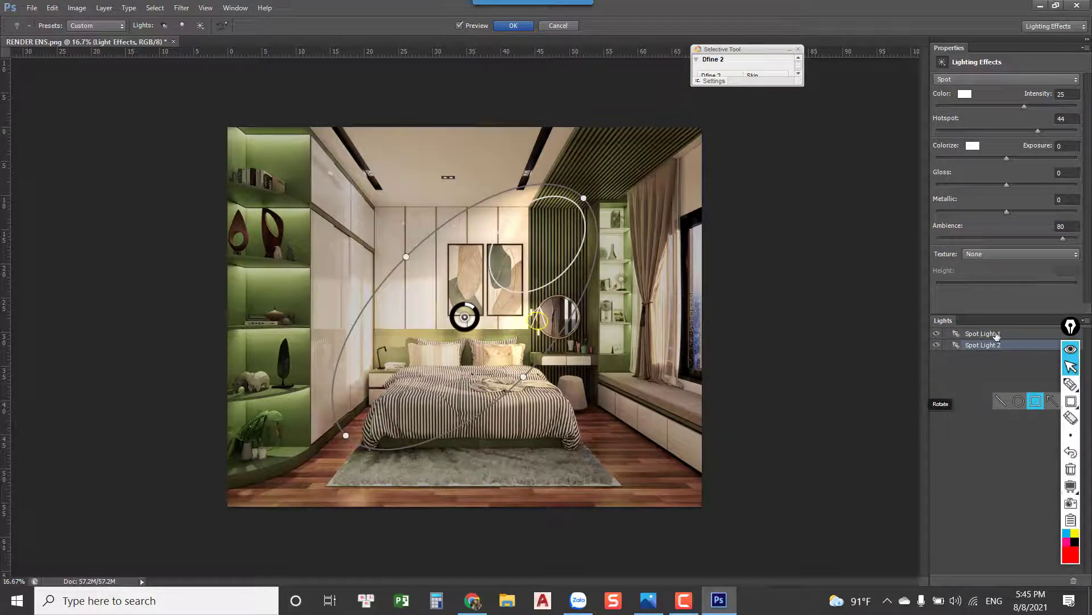
mouse_move(346, 435)
left_mouse_down()
mouse_move(363, 419)
mouse_move(514, 434)
left_mouse_up()
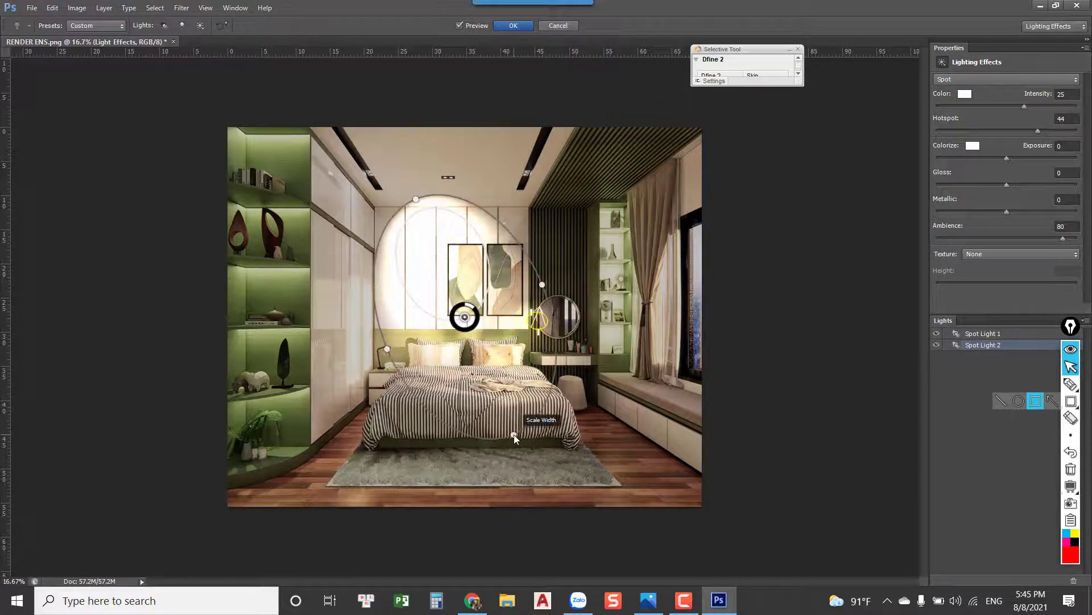
double_click(1062, 94)
type("10")
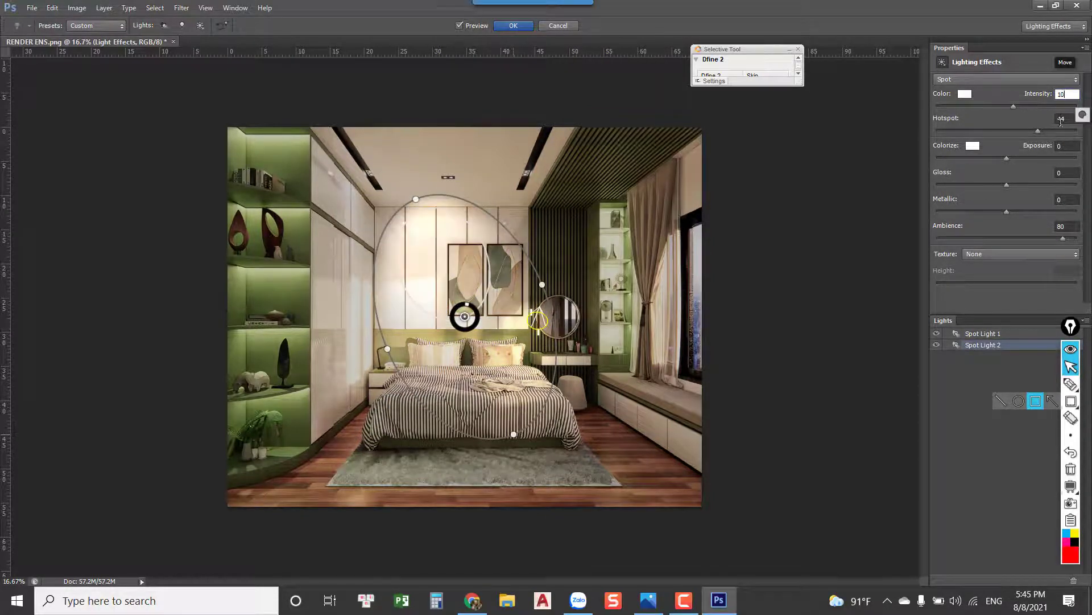
double_click(1062, 119)
type("15")
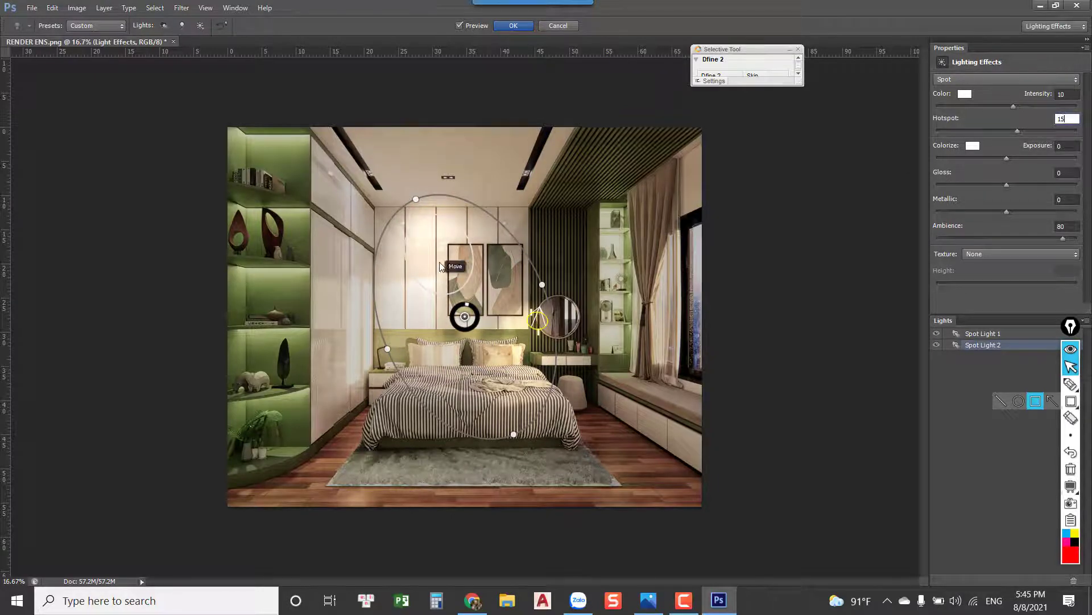
Move Spot Light 2 down onto the bed and shrink and narrow its ellipse
left_click_drag(441, 266, 406, 394)
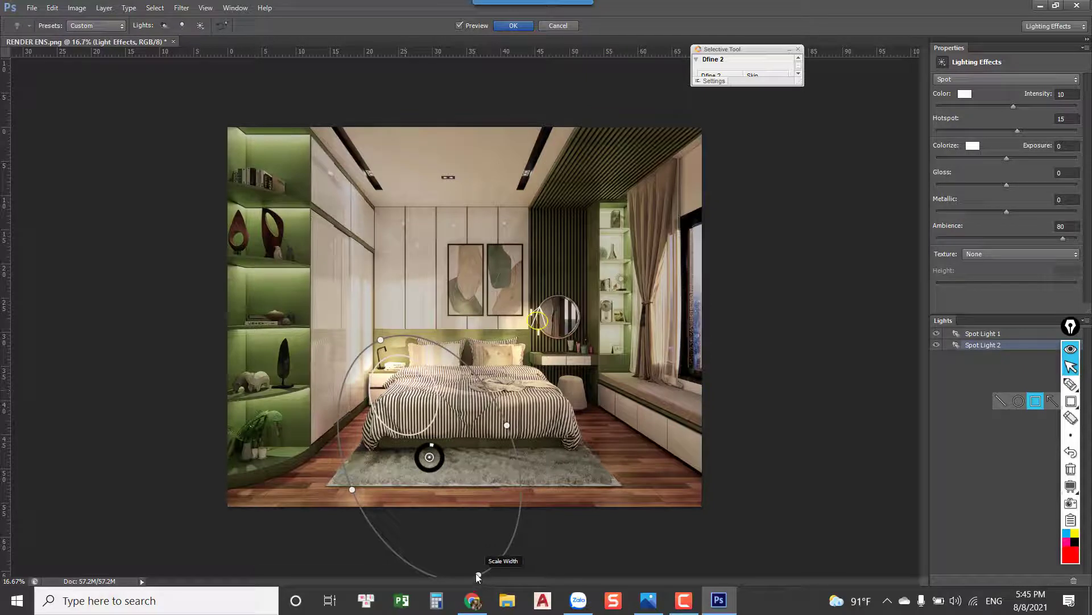
left_click_drag(478, 574, 479, 545)
mouse_move(508, 425)
left_mouse_down()
mouse_move(486, 431)
mouse_move(453, 411)
left_mouse_up()
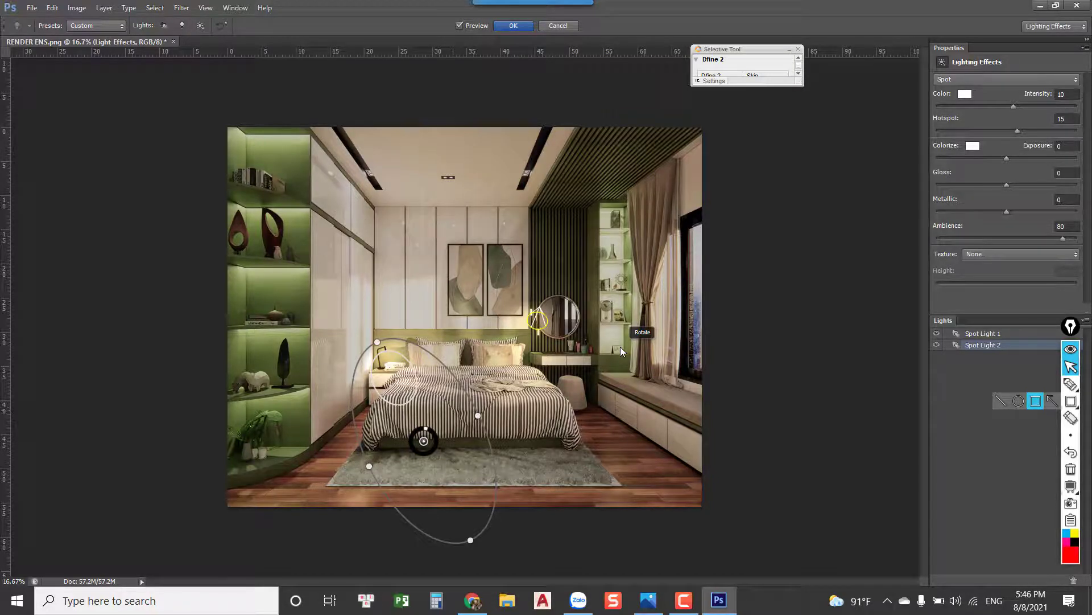
Apply the two-light Lighting Effects to the render
left_click(519, 25)
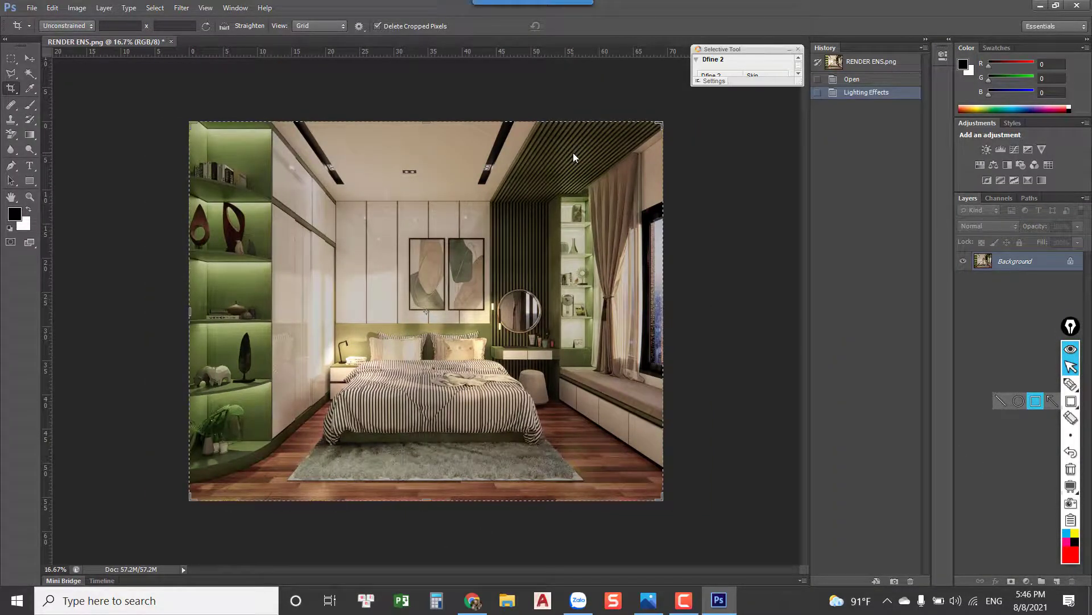
left_click(77, 8)
mouse_move(100, 43)
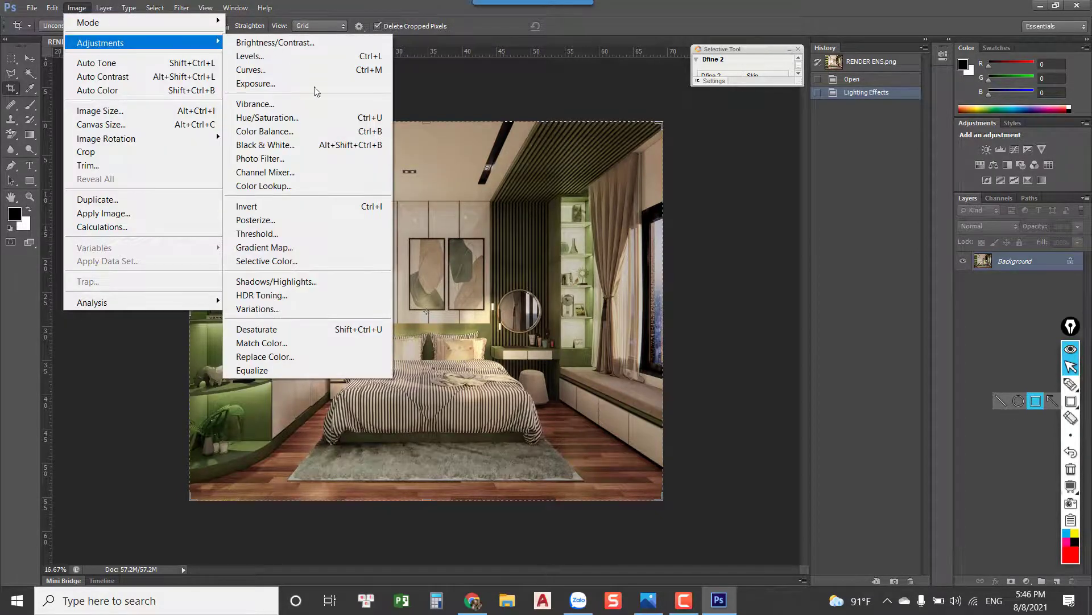
left_click(319, 43)
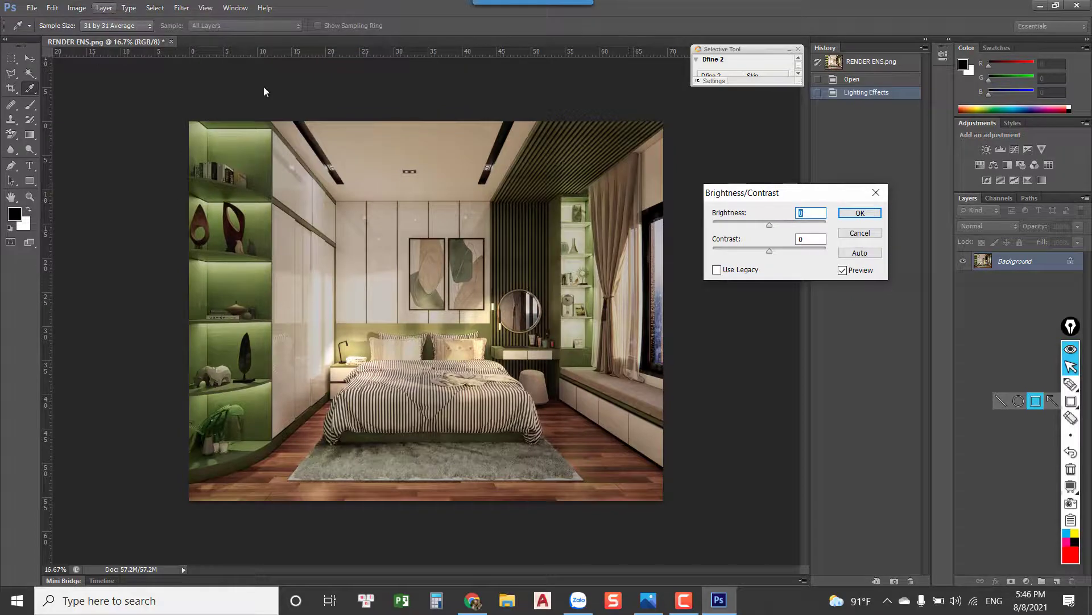
left_click(860, 233)
key("c")
Raise the image Brightness to 38 with Brightness/Contrast
left_click(77, 8)
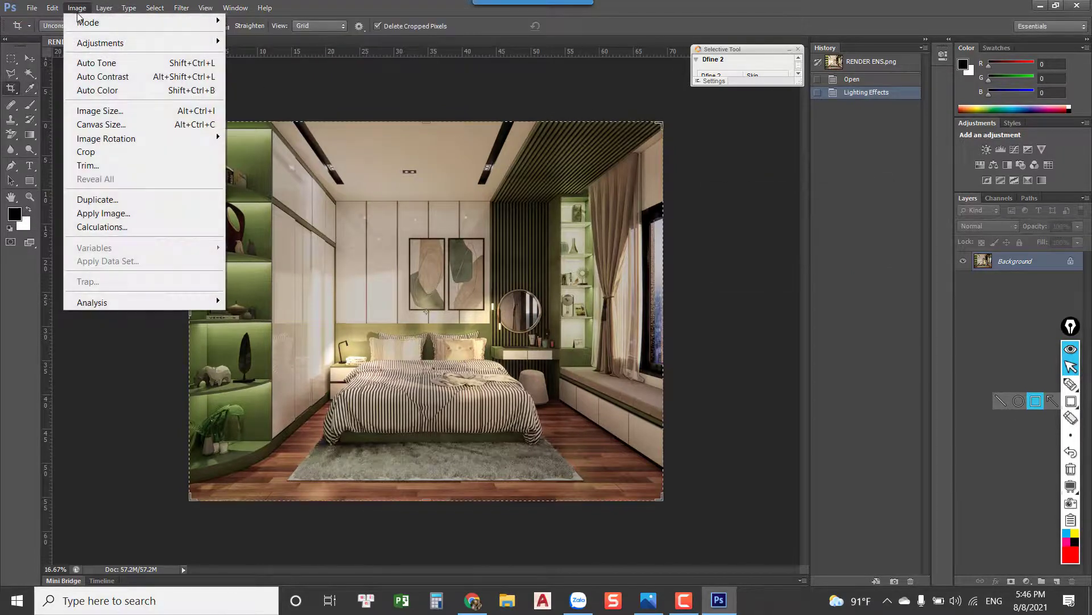
mouse_move(100, 43)
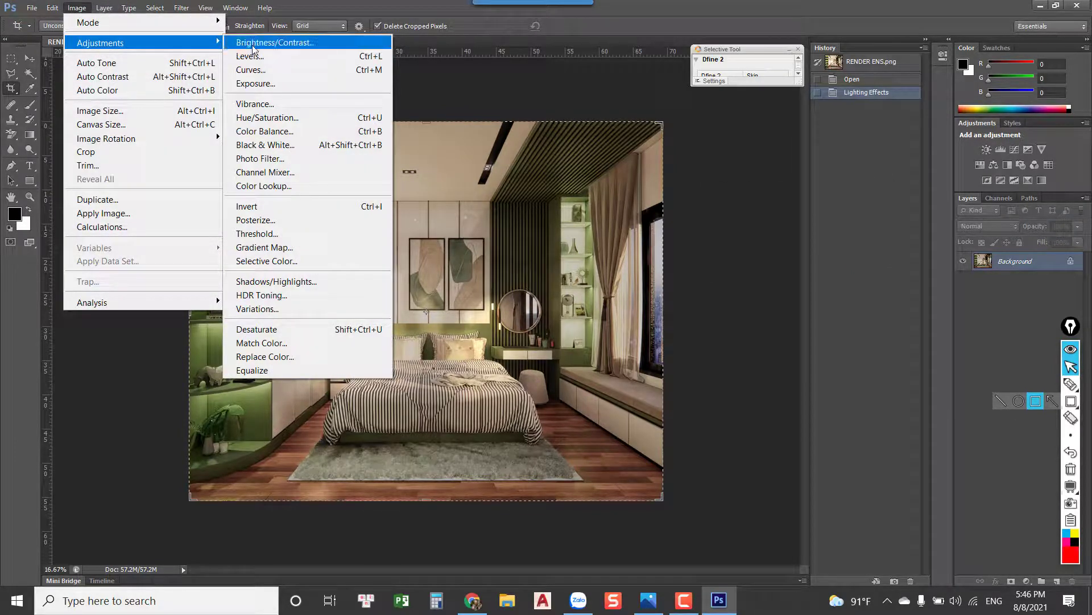
left_click(311, 46)
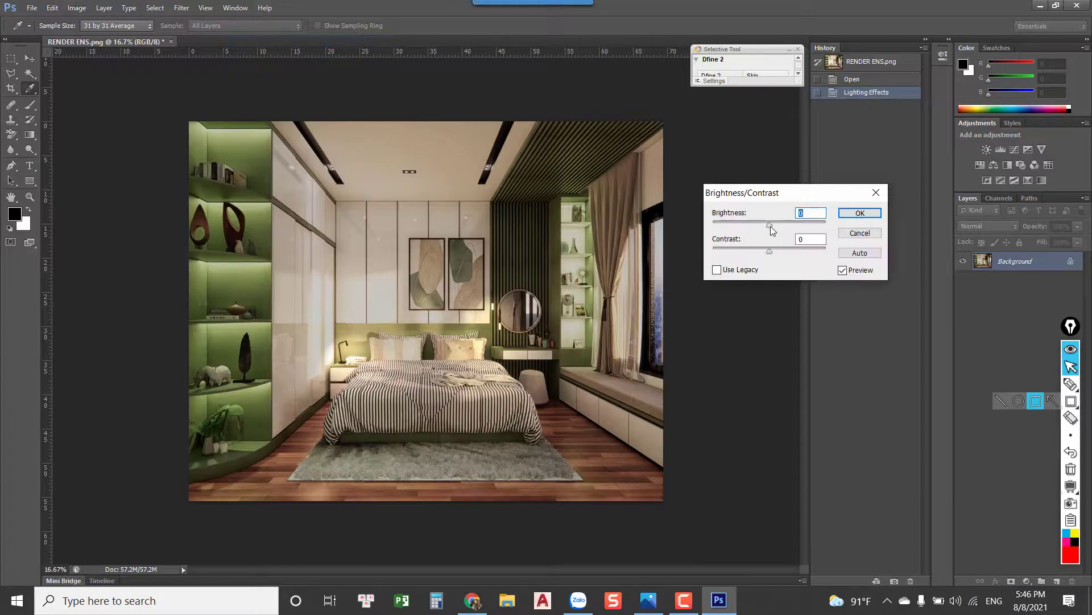
left_click_drag(771, 224, 783, 230)
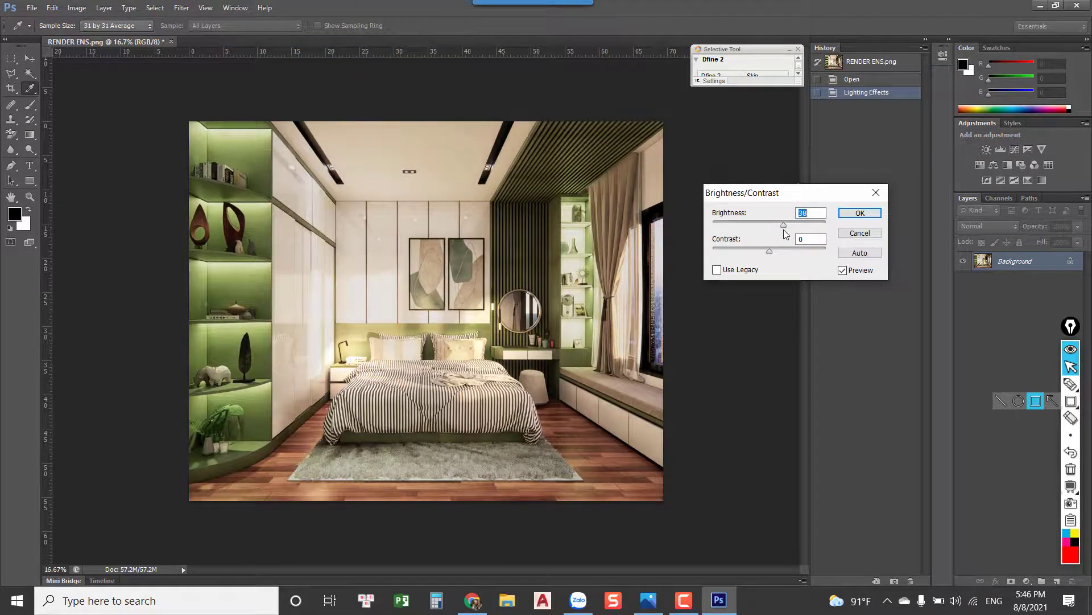
key("Up")
key("Up")
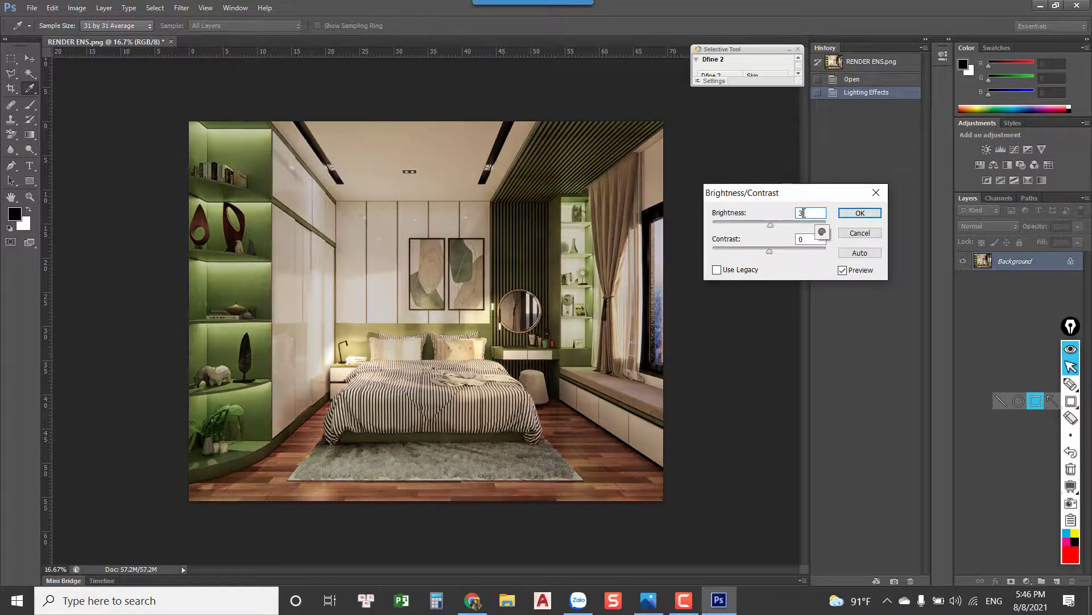
left_click(860, 213)
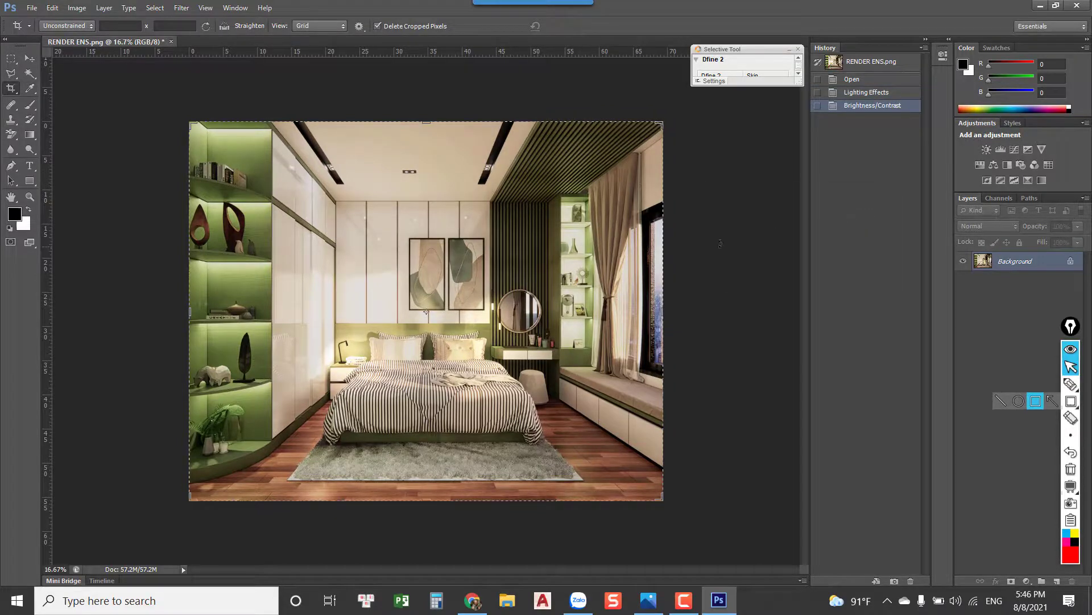